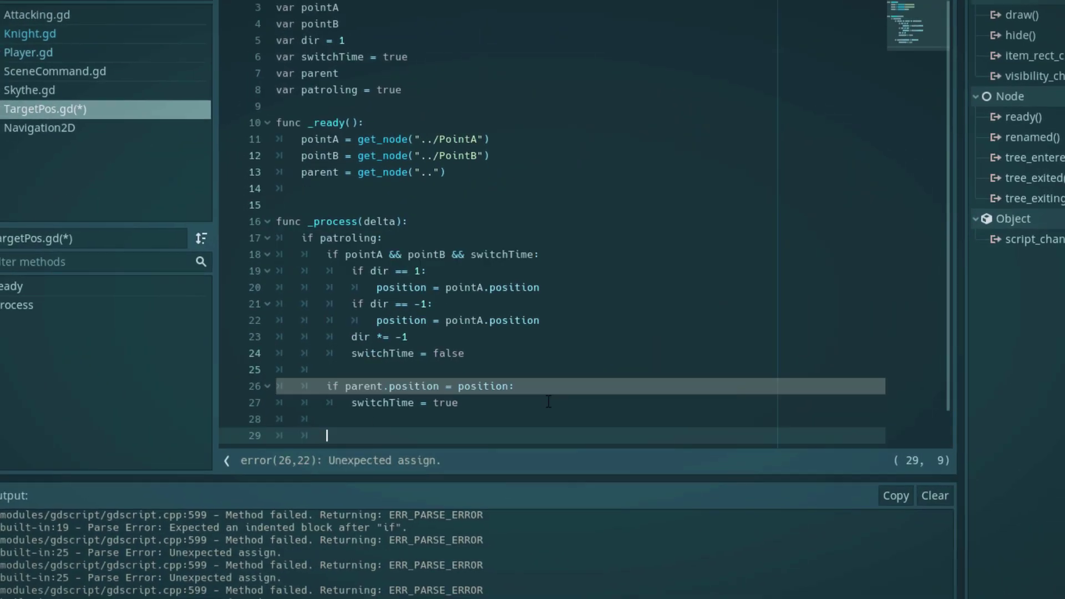
Add the line 'if parent.playerSpotted == true:' in TargetPos.gd and start its indented body
{"action": "key", "text": "Return"}
{"action": "type", "text": "if parent.playerSpotted == true:"}
{"action": "key", "text": "Return"}
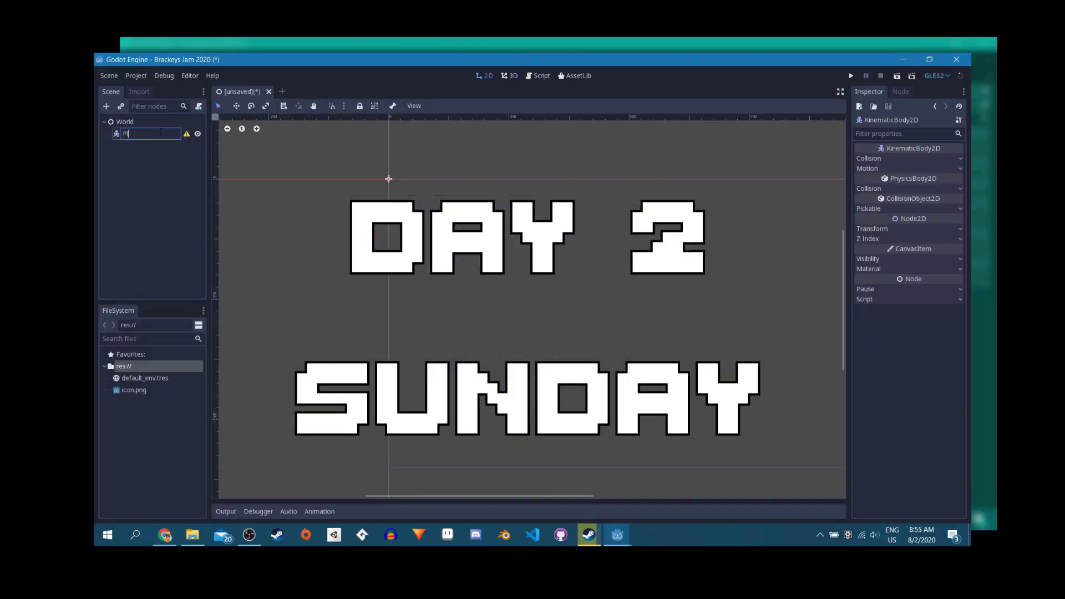
Save the new scene as Player and rename the scythe sprite node to Skythe
{"action": "key", "text": "ctrl+s"}
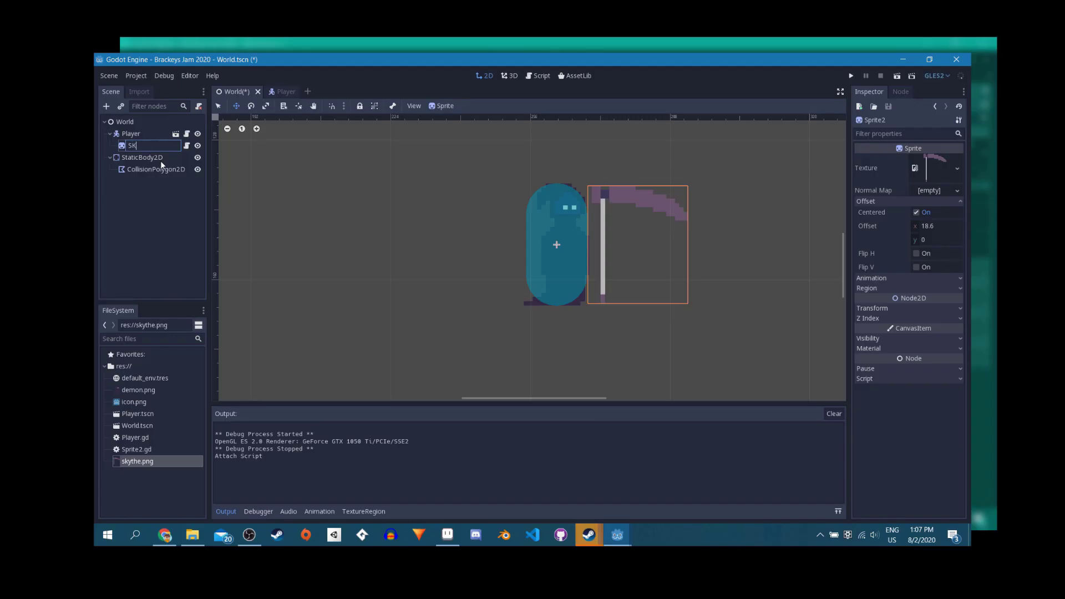
{"action": "key", "text": "Return"}
Close Sprite2.gd, clear Skythe's old script and attach a new Skythe.gd script
{"action": "left_click", "coordinate": [186, 146]}
{"action": "right_click", "coordinate": [239, 131]}
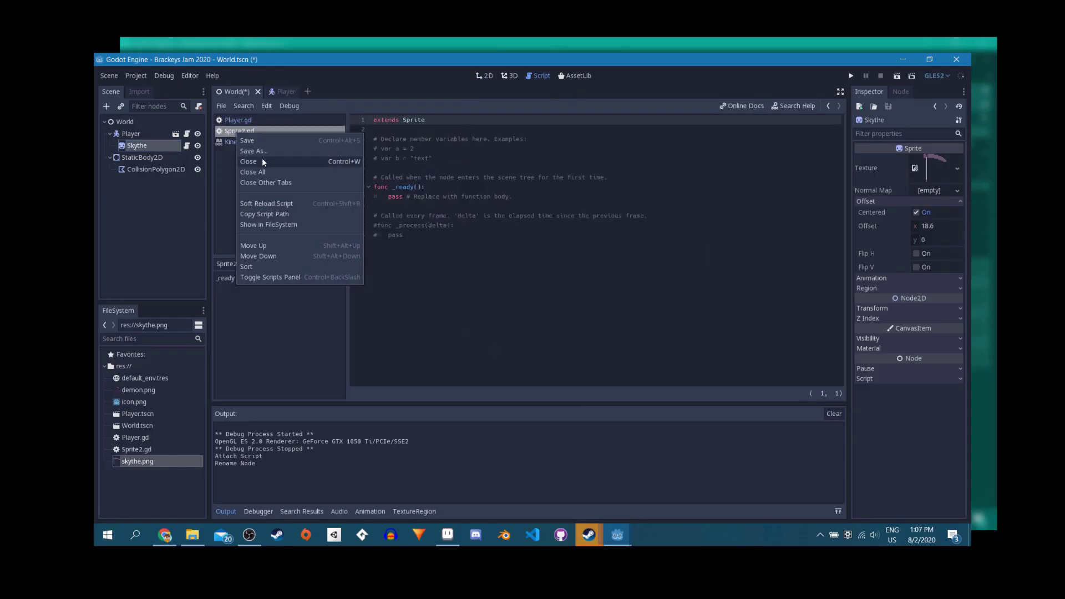
{"action": "left_click", "coordinate": [263, 161]}
{"action": "right_click", "coordinate": [157, 145]}
{"action": "left_click", "coordinate": [183, 214]}
{"action": "right_click", "coordinate": [156, 145]}
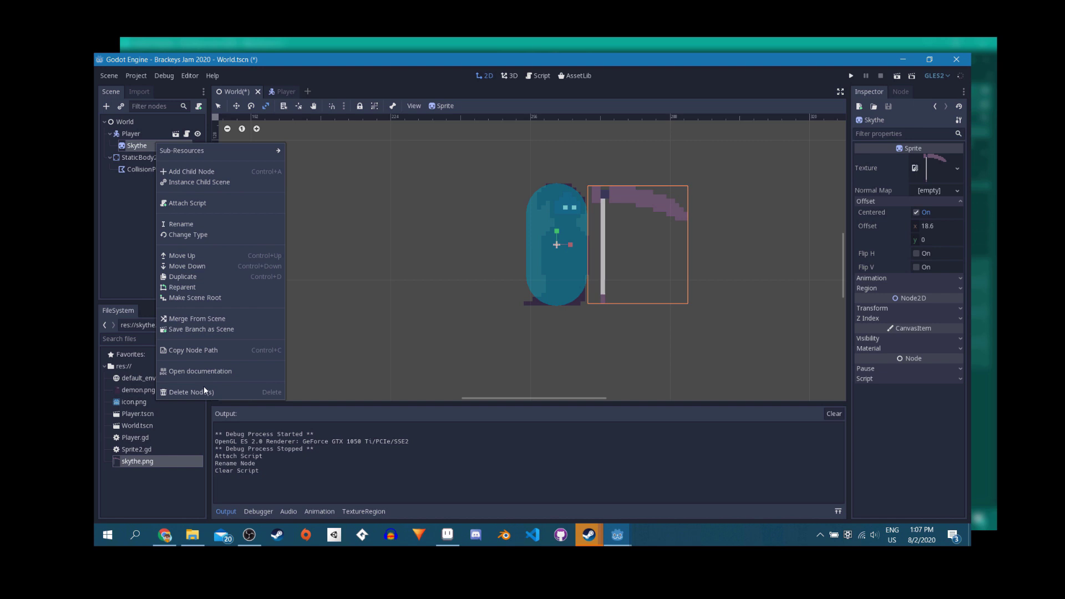
{"action": "left_click", "coordinate": [187, 203]}
{"action": "left_click", "coordinate": [499, 361]}
Open Skythe.gd and delete the template code, leaving only 'extends Sprite'
{"action": "left_click", "coordinate": [234, 121]}
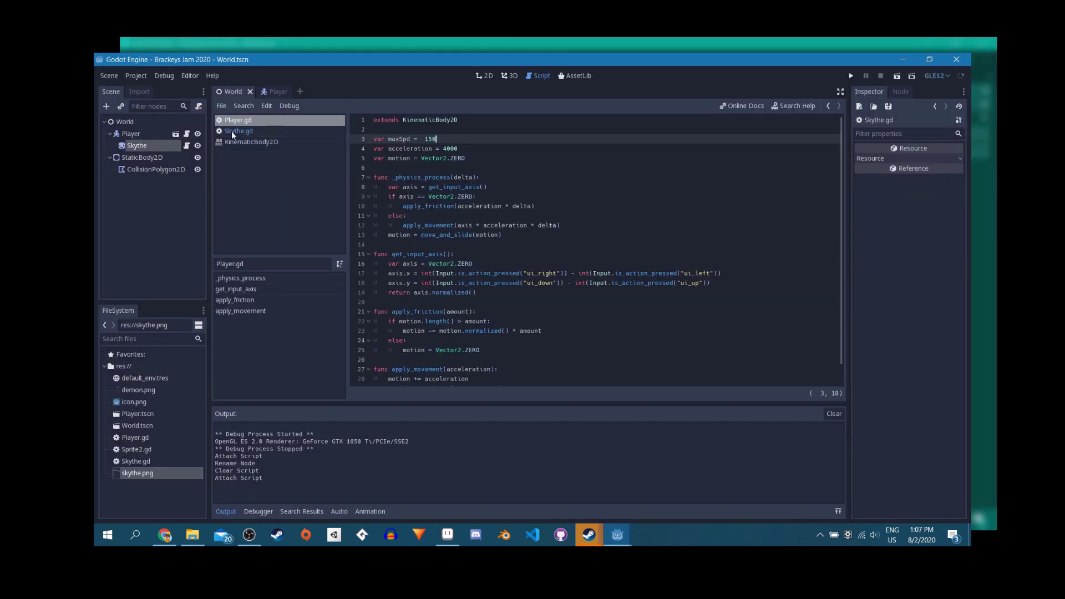
{"action": "left_click", "coordinate": [233, 133]}
{"action": "key", "text": "Down"}
{"action": "key", "text": "Down"}
{"action": "key", "text": "Down"}
{"action": "key", "text": "Down"}
{"action": "left_click_drag", "start_coordinate": [409, 245], "coordinate": [425, 120]}
{"action": "key", "text": "BackSpace"}
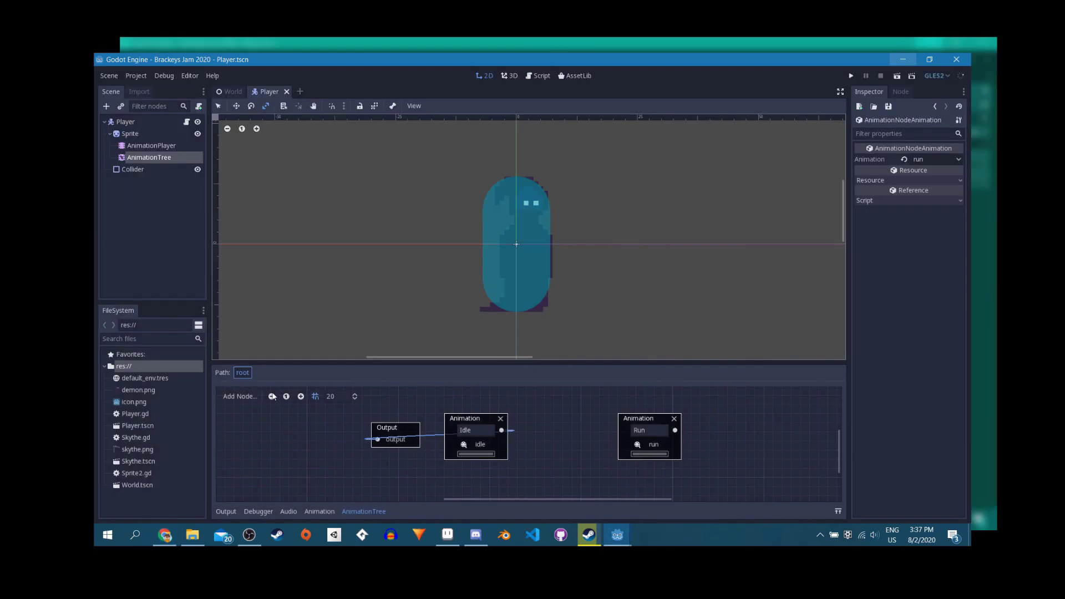
Add a StateMachine node to the AnimationTree and open it, checking the state machine docs
{"action": "left_click", "coordinate": [238, 396]}
{"action": "left_click", "coordinate": [251, 492]}
{"action": "left_click", "coordinate": [591, 458]}
{"action": "left_click", "coordinate": [164, 534]}
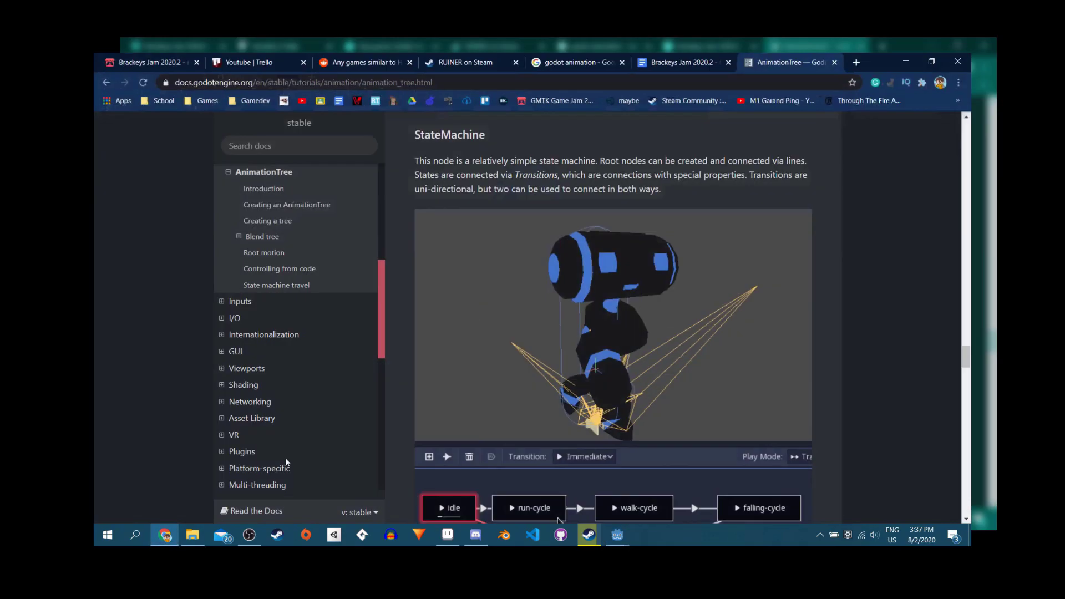
{"action": "scroll", "coordinate": [611, 333], "scroll_direction": "down", "scroll_amount": 4}
{"action": "key", "text": "alt+Tab"}
Add idle and run animation states to the state machine graph
{"action": "right_click", "coordinate": [260, 412]}
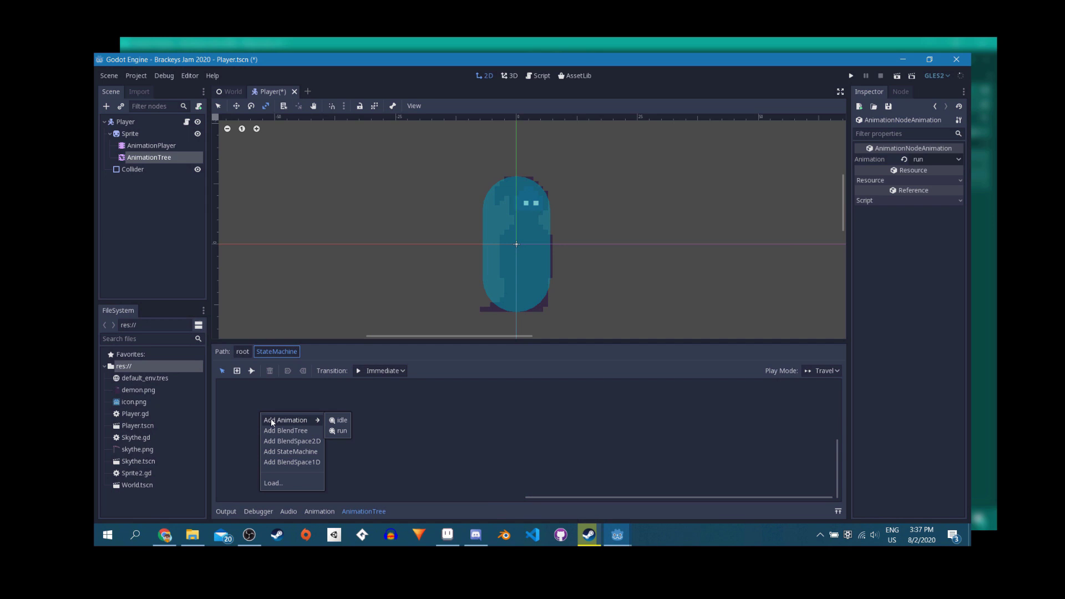
{"action": "left_click", "coordinate": [312, 419]}
{"action": "right_click", "coordinate": [405, 413]}
{"action": "left_click", "coordinate": [485, 432]}
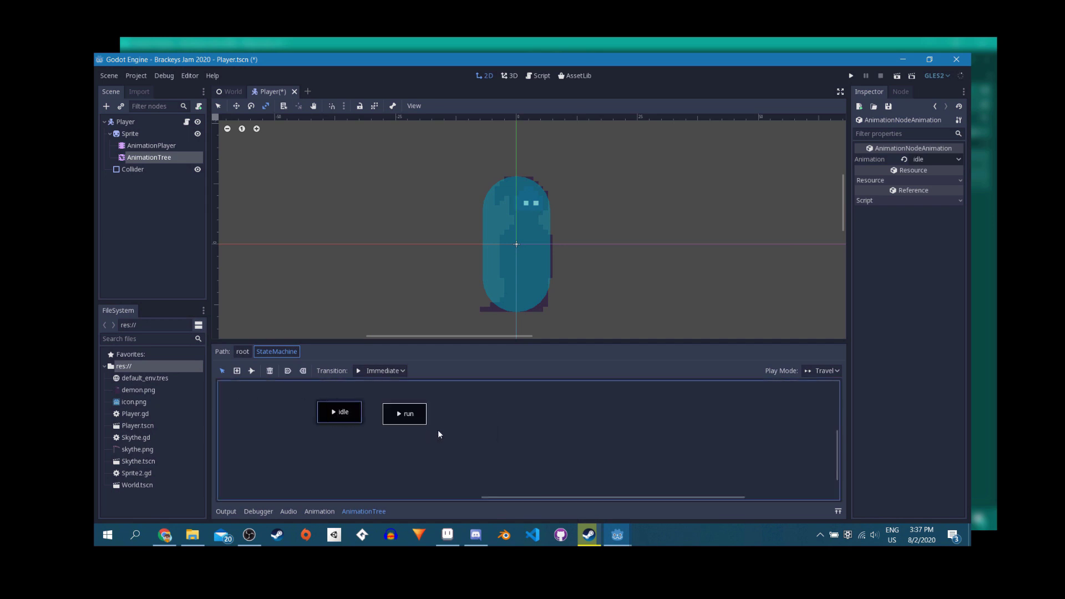
{"action": "key", "text": "Return"}
{"action": "left_click_drag", "start_coordinate": [370, 413], "coordinate": [372, 413]}
{"action": "right_click", "coordinate": [377, 412]}
{"action": "left_click", "coordinate": [374, 407]}
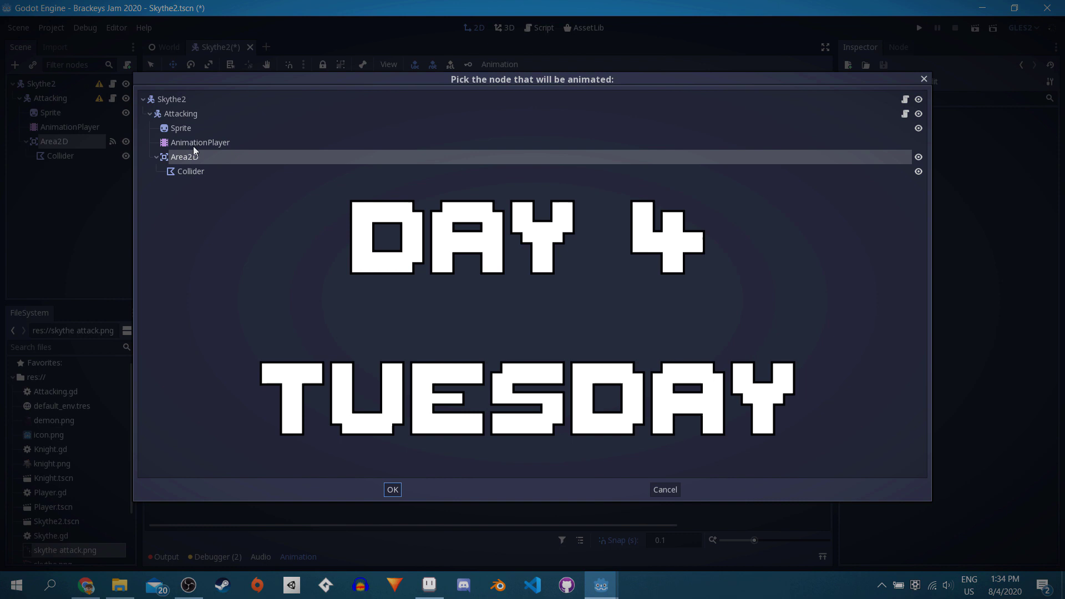
Add an Area2D monitoring property track to the animation and save the Skythe2 scene
{"action": "left_click", "coordinate": [361, 452]}
{"action": "left_click", "coordinate": [235, 510]}
{"action": "key", "text": "ctrl+s"}
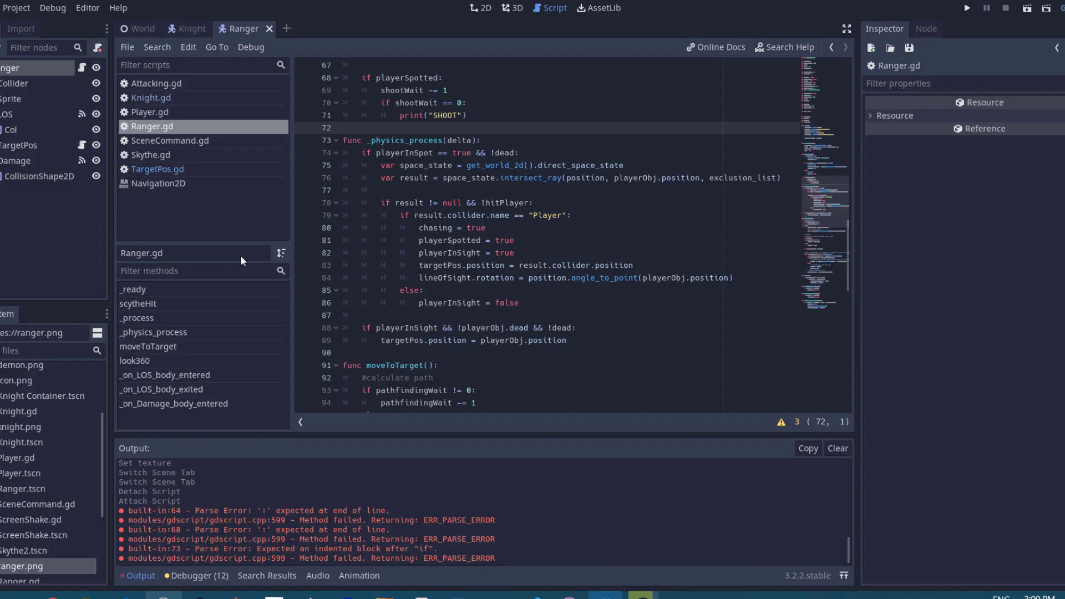
Add 'shootWait = shortShootWait' and 'shootWait = maxShootWait' resets in Ranger.gd, then test-run the game
{"action": "left_click", "coordinate": [738, 277]}
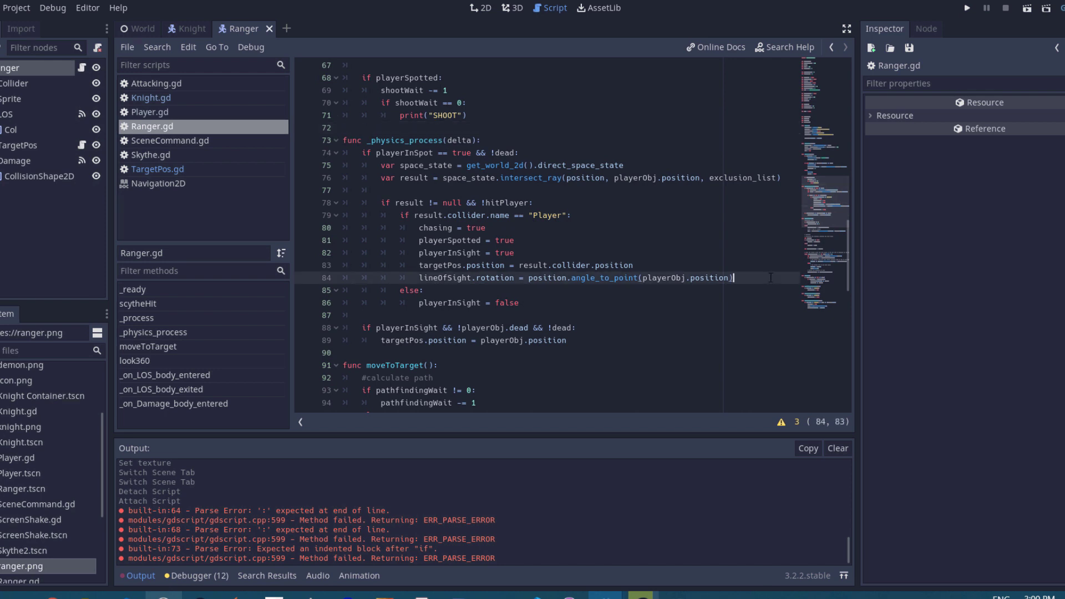
{"action": "key", "text": "Return"}
{"action": "type", "text": "shootWait = shortShootWait"}
{"action": "scroll", "coordinate": [555, 233], "scroll_direction": "up", "scroll_amount": 4}
{"action": "left_click", "coordinate": [491, 269]}
{"action": "key", "text": "Return"}
{"action": "type", "text": "shootWait = maxSh"}
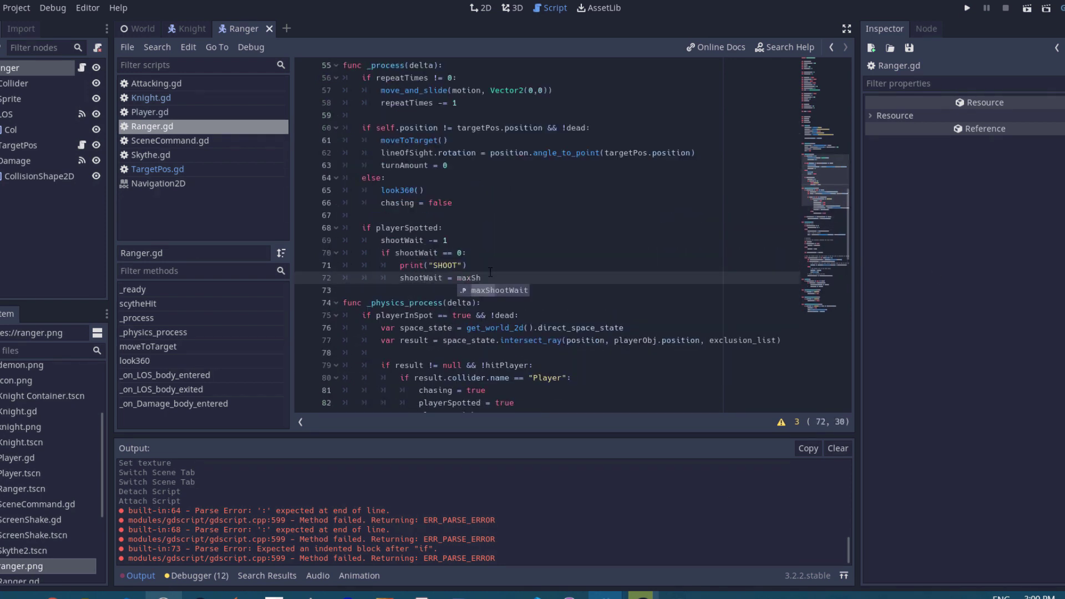
{"action": "key", "text": "Return"}
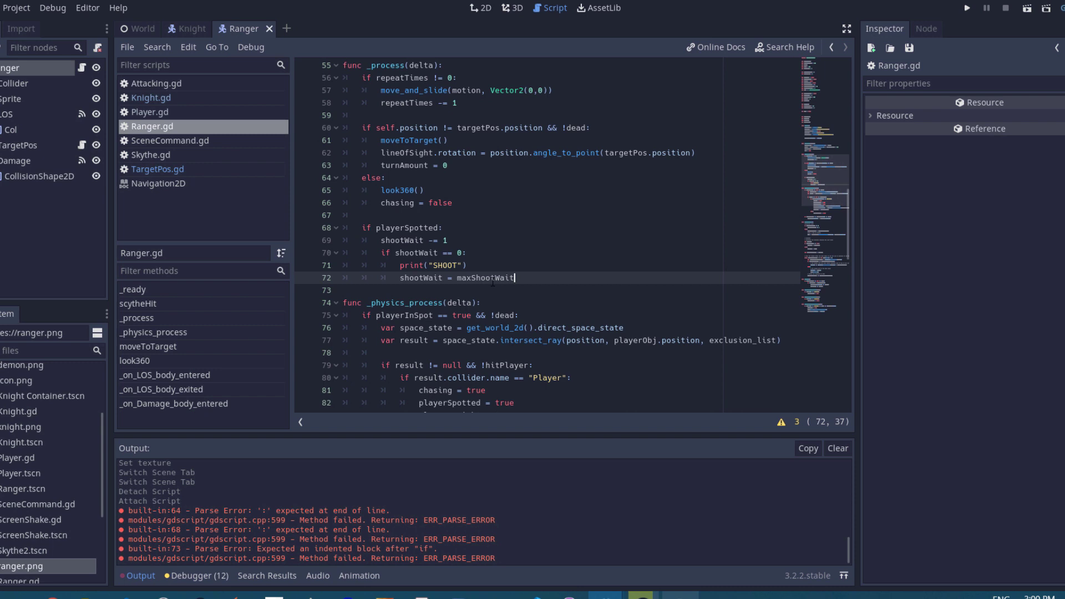
{"action": "left_click", "coordinate": [966, 8]}
{"action": "left_click", "coordinate": [1009, 138]}
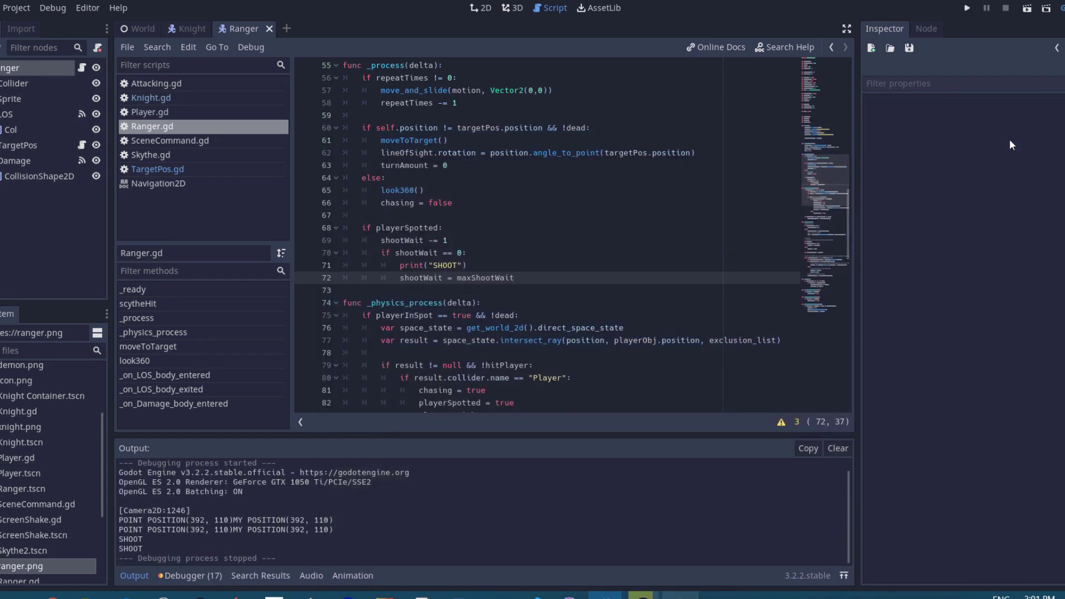
Append '&& !playerInSpot' to the playerSpotted shooting condition
{"action": "left_click", "coordinate": [439, 228]}
{"action": "type", "text": "&& !player"}
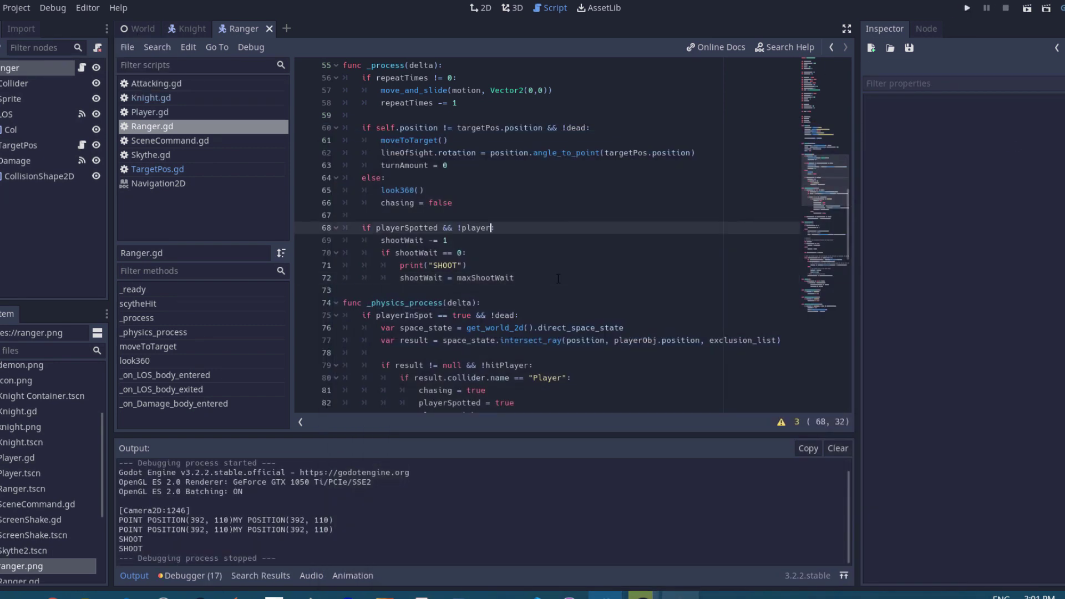
{"action": "key", "text": "Return"}
Delete Knight Container 1 from the World scene and run the game again
{"action": "left_click", "coordinate": [139, 28]}
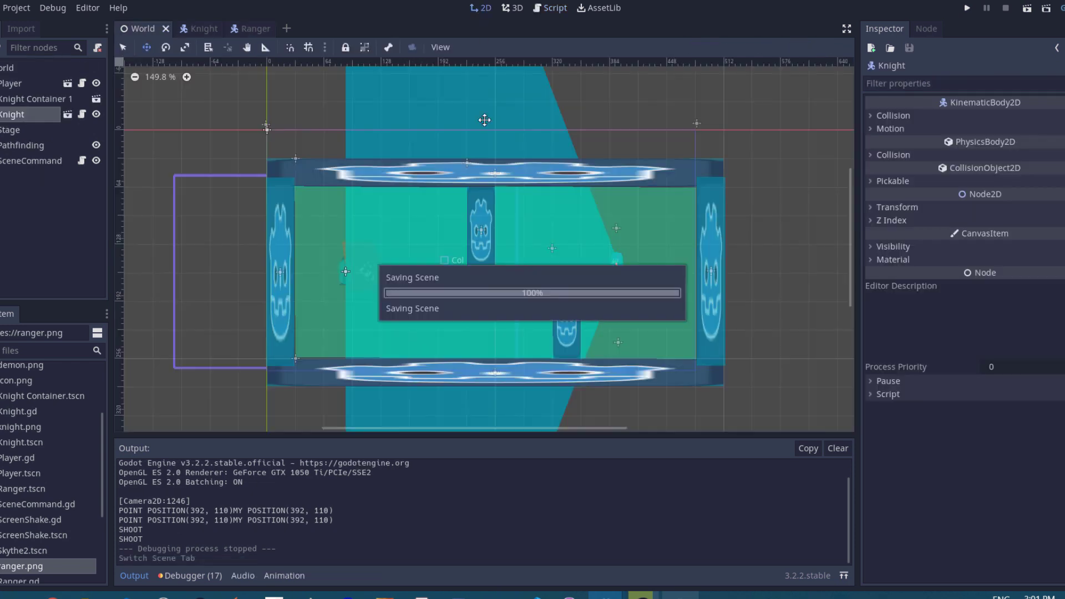
{"action": "key", "text": "Delete"}
{"action": "key", "text": "Return"}
{"action": "key", "text": "F5"}
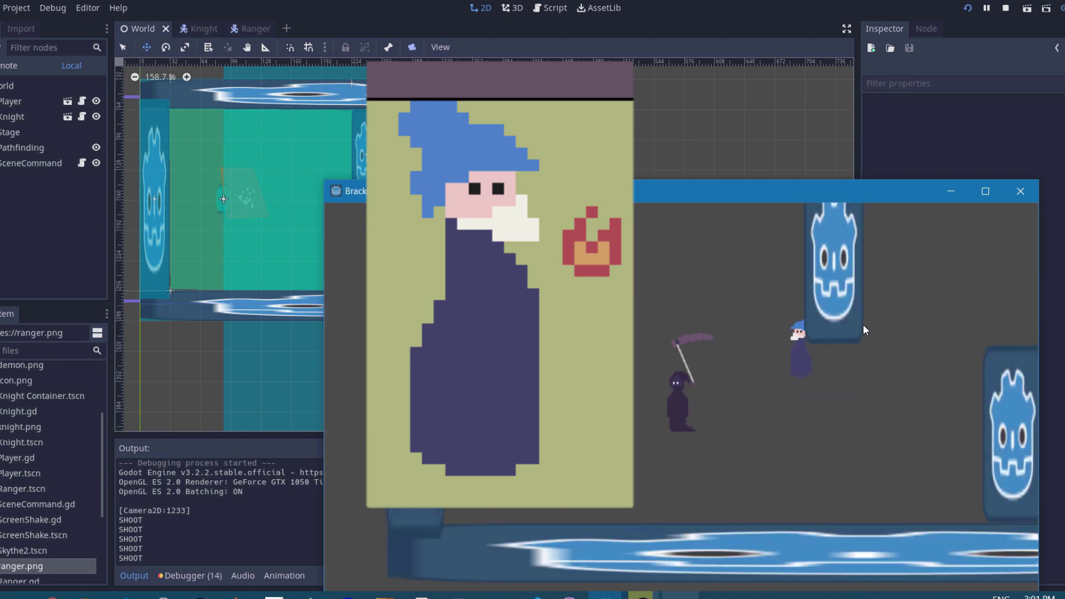
{"action": "left_click", "coordinate": [554, 8]}
Start an 'if !pointA && !pointB' check in TargetPos.gd's _ready function
{"action": "left_click", "coordinate": [157, 169]}
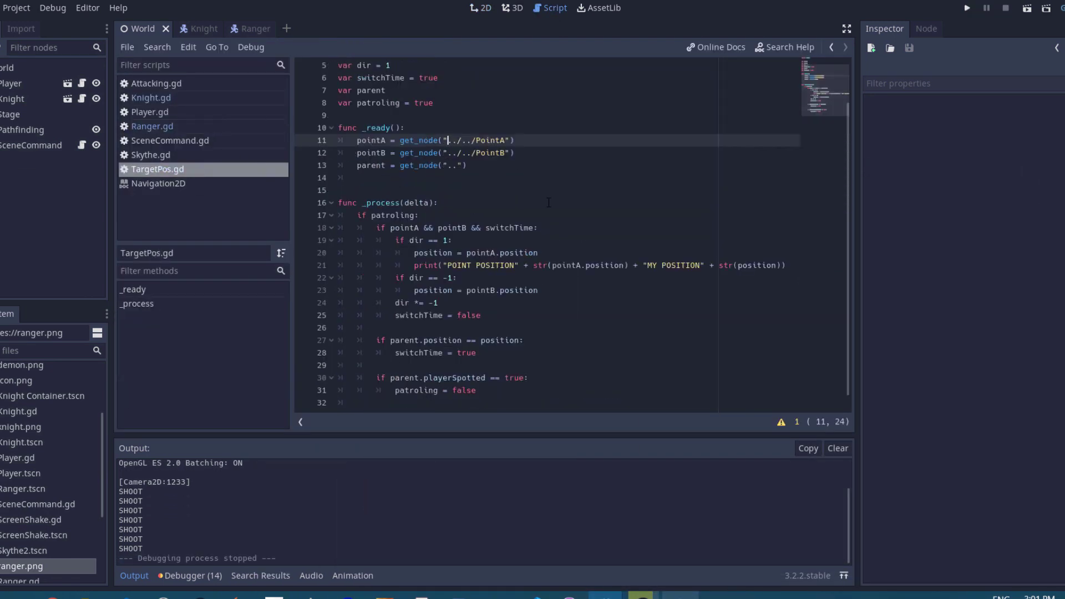
{"action": "left_click", "coordinate": [490, 183]}
{"action": "key", "text": "Return"}
{"action": "type", "text": "if pointA && pointB"}
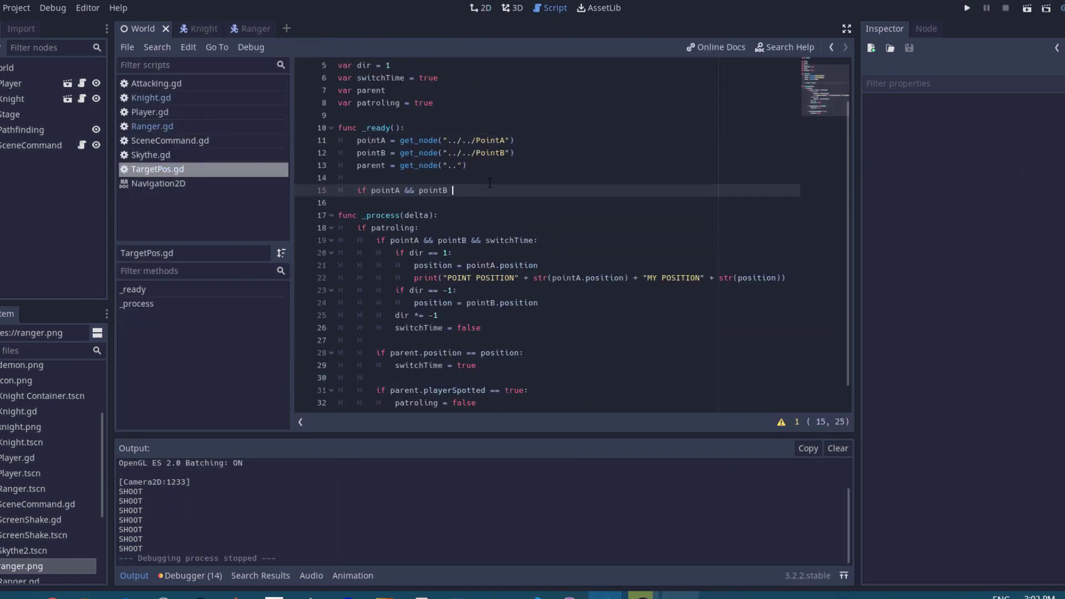
{"action": "left_click", "coordinate": [371, 190]}
{"action": "type", "text": "!"}
{"action": "left_click", "coordinate": [423, 191]}
{"action": "type", "text": "!"}
Complete the check with 'position = parent.position' as its body, then save and test-run
{"action": "key", "text": "End"}
{"action": "key", "text": "BackSpace"}
{"action": "type", "text": ":"}
{"action": "key", "text": "Return"}
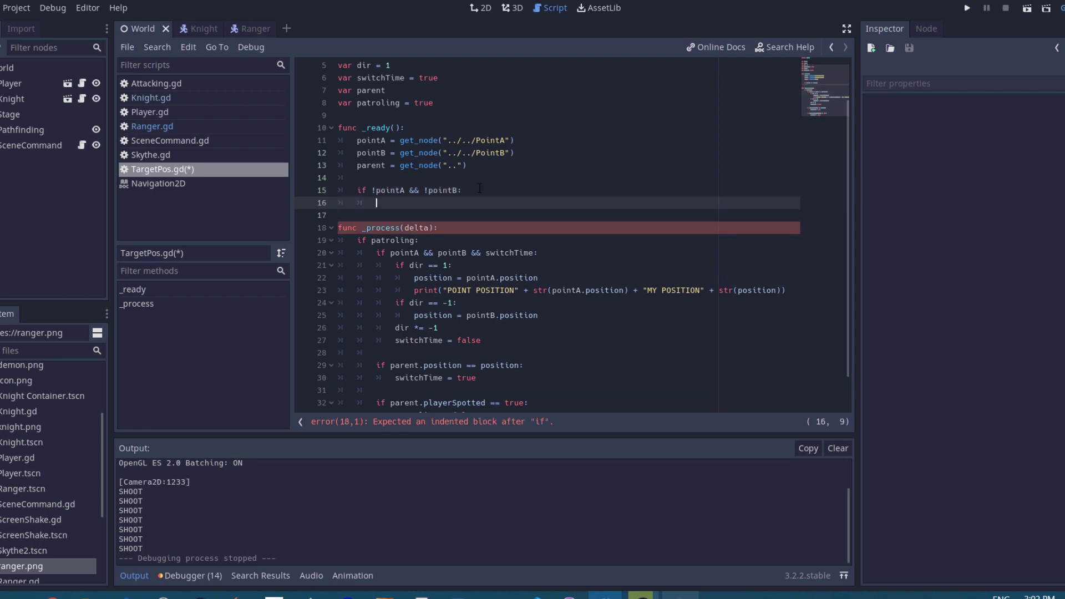
{"action": "type", "text": "position = parent.position"}
{"action": "key", "text": "F5"}
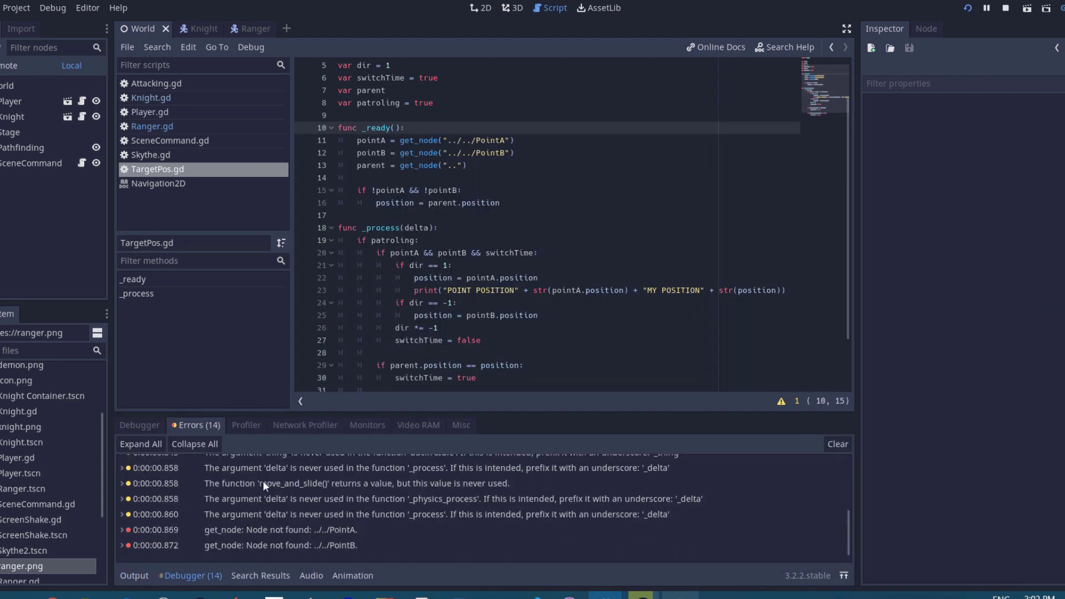
{"action": "key", "text": "F8"}
In Ranger.gd, add an 'if playerInSight' condition on line 86 of _physics_process
{"action": "left_click", "coordinate": [550, 8]}
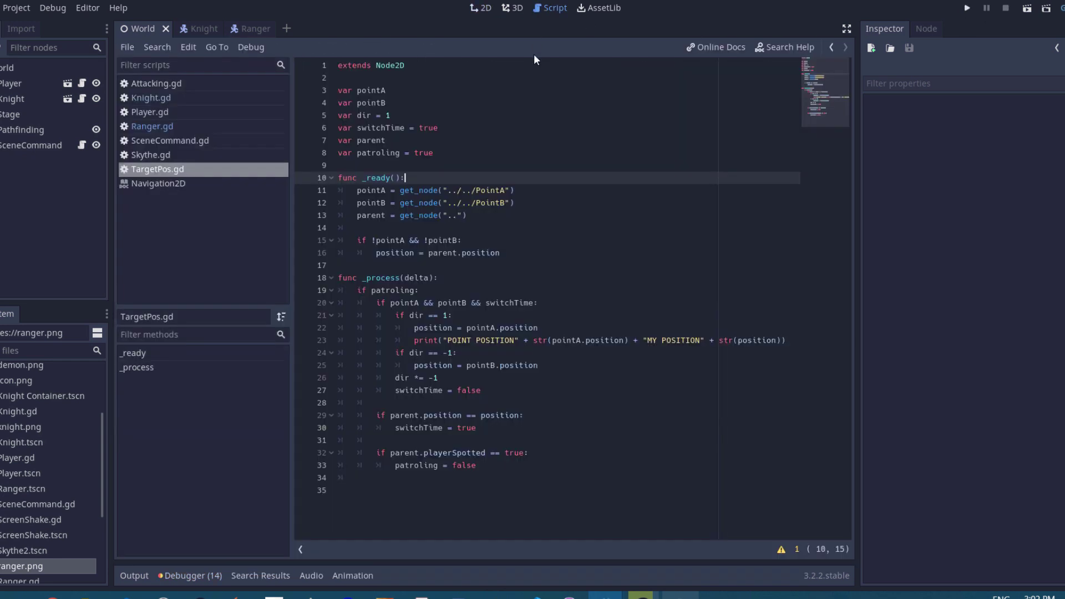
{"action": "key", "text": "alt+Left"}
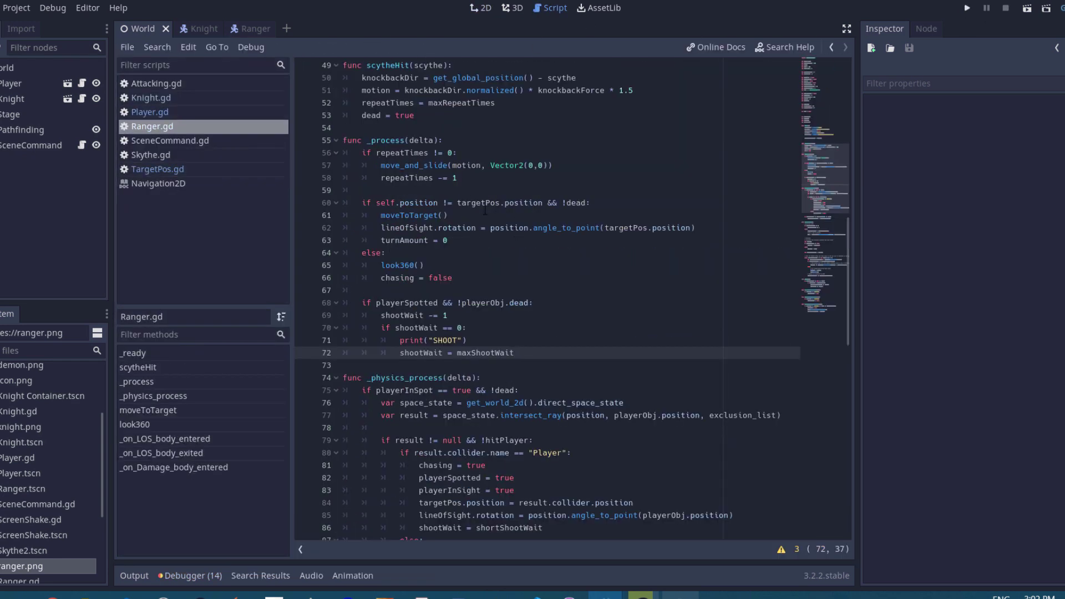
{"action": "scroll", "coordinate": [485, 211], "scroll_direction": "down", "scroll_amount": 2}
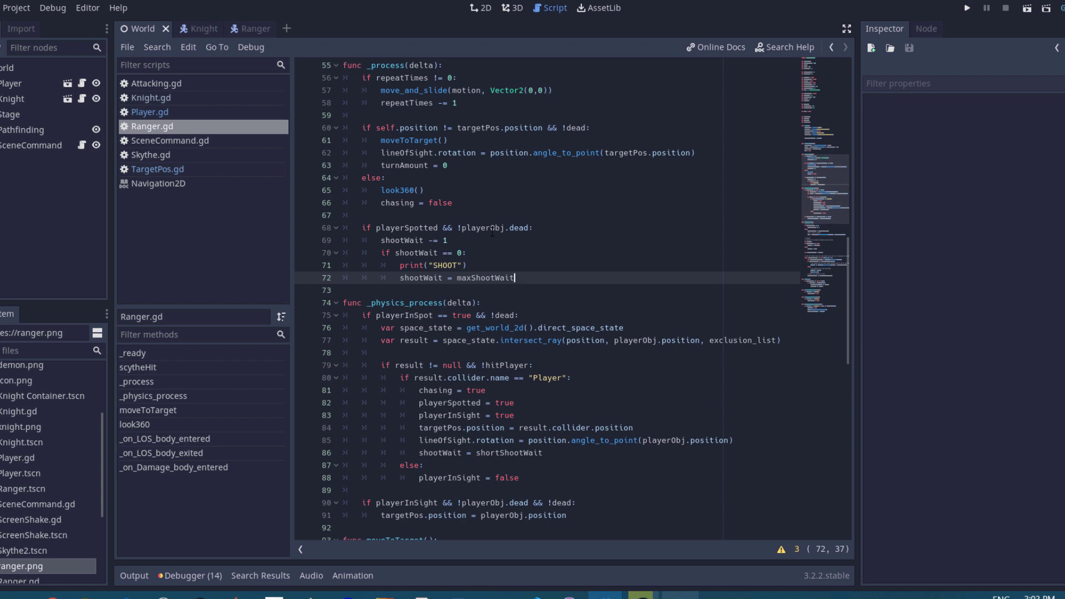
{"action": "left_click", "coordinate": [793, 441]}
{"action": "key", "text": "Return"}
{"action": "type", "text": "if shootWait == 0"}
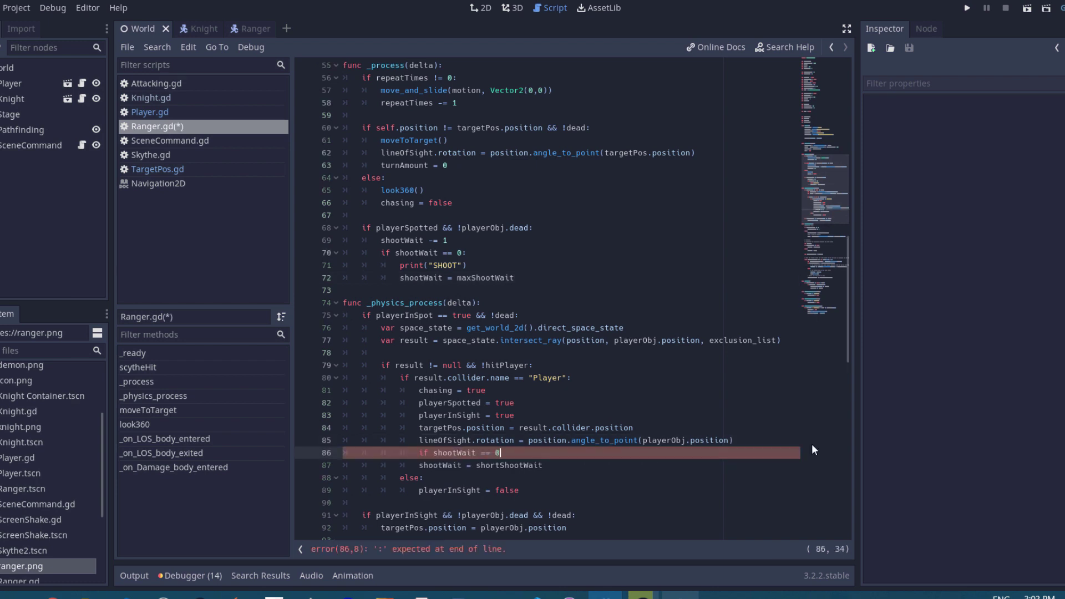
{"action": "left_click_drag", "start_coordinate": [793, 453], "coordinate": [434, 453]}
{"action": "type", "text": "playerInSight == false:"}
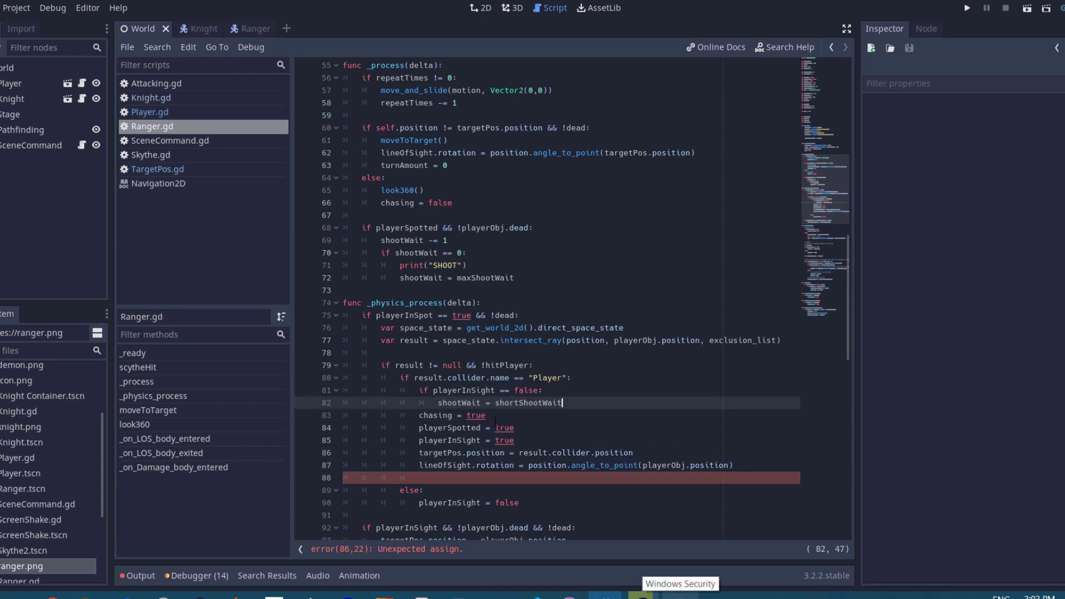
Run the game to test the ranger, close it, and switch to the browser
{"action": "key", "text": "F5"}
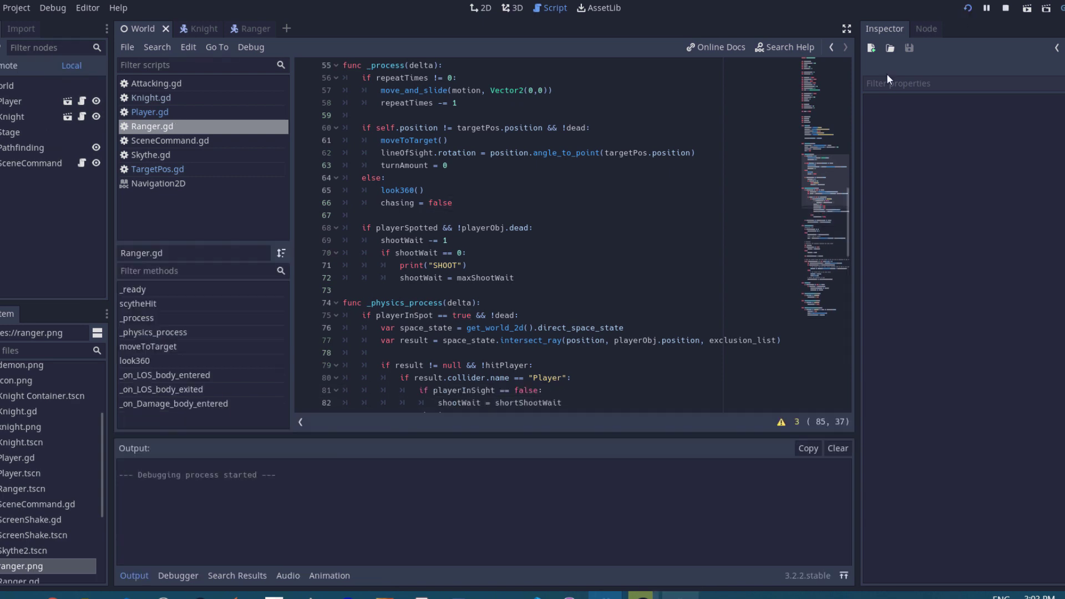
{"action": "left_click", "coordinate": [1020, 191]}
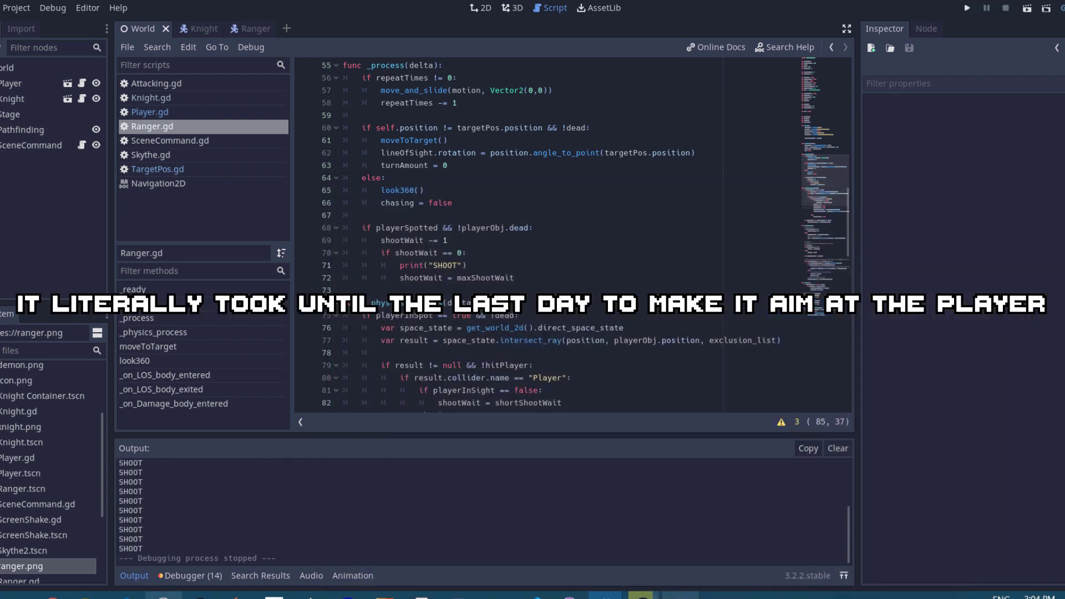
{"action": "key", "text": "alt+Tab"}
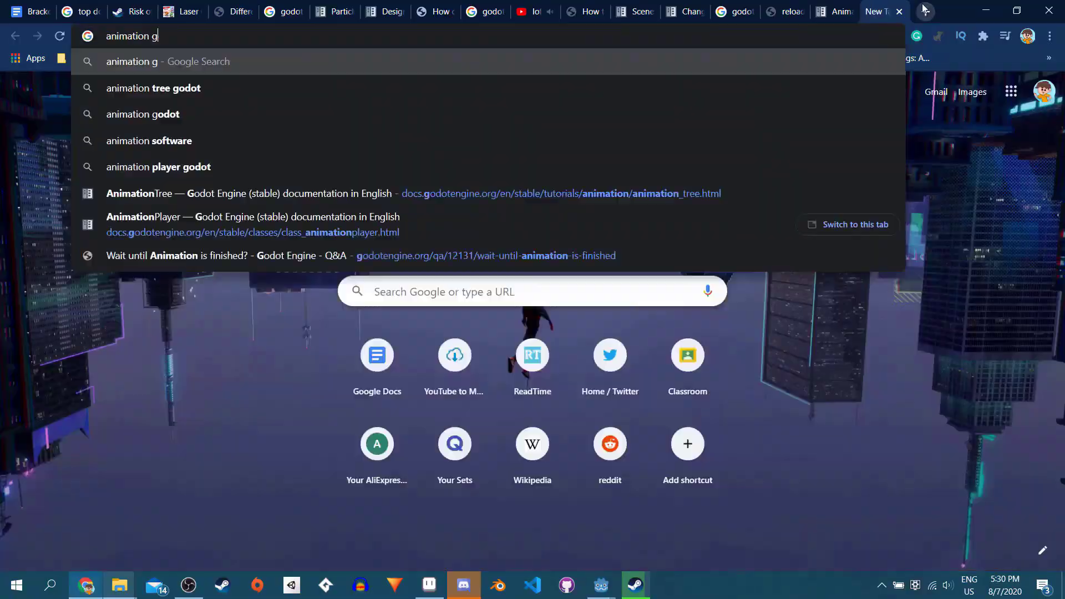
Run the game and walk the reaper around the room and doorways near the knight
{"action": "left_click", "coordinate": [937, 29]}
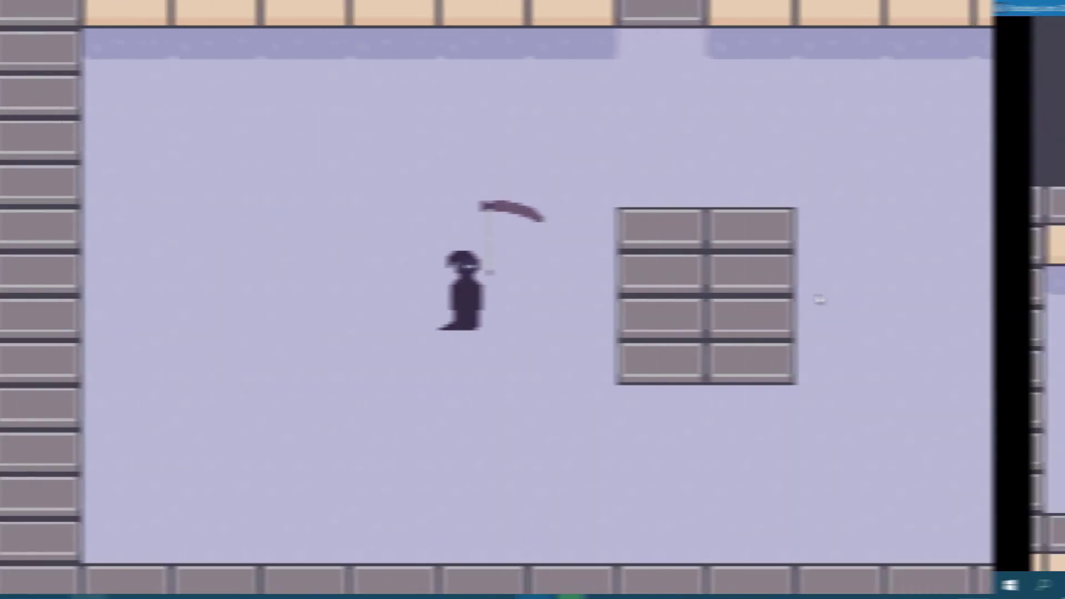
{"action": "key", "text": "Down"}
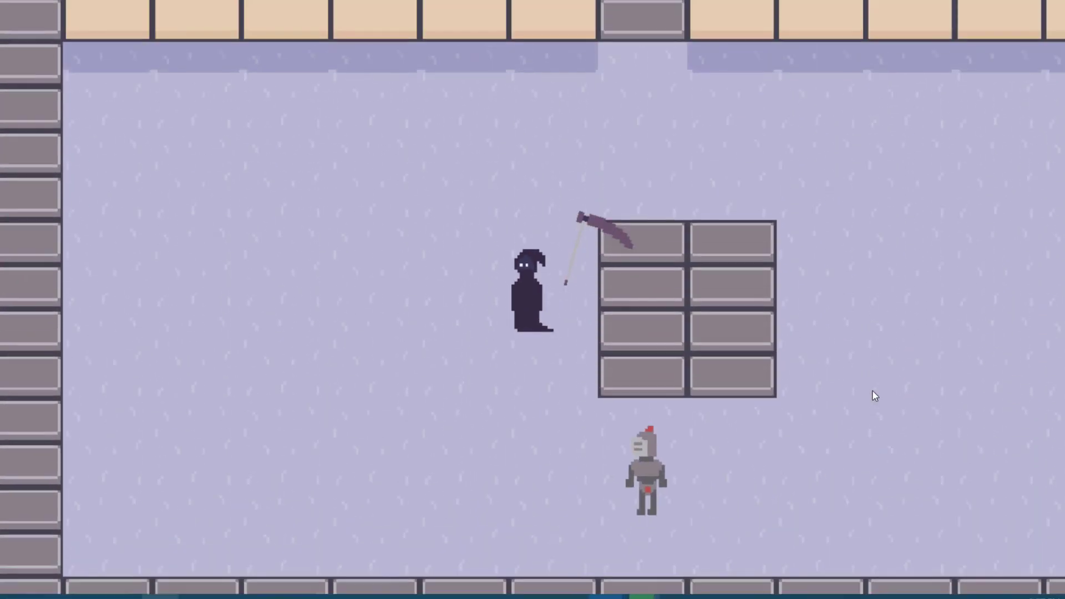
{"action": "key", "text": "Up"}
{"action": "key", "text": "Right"}
{"action": "key", "text": "Down"}
{"action": "key", "text": "Down"}
{"action": "key", "text": "Left"}
{"action": "key", "text": "Up"}
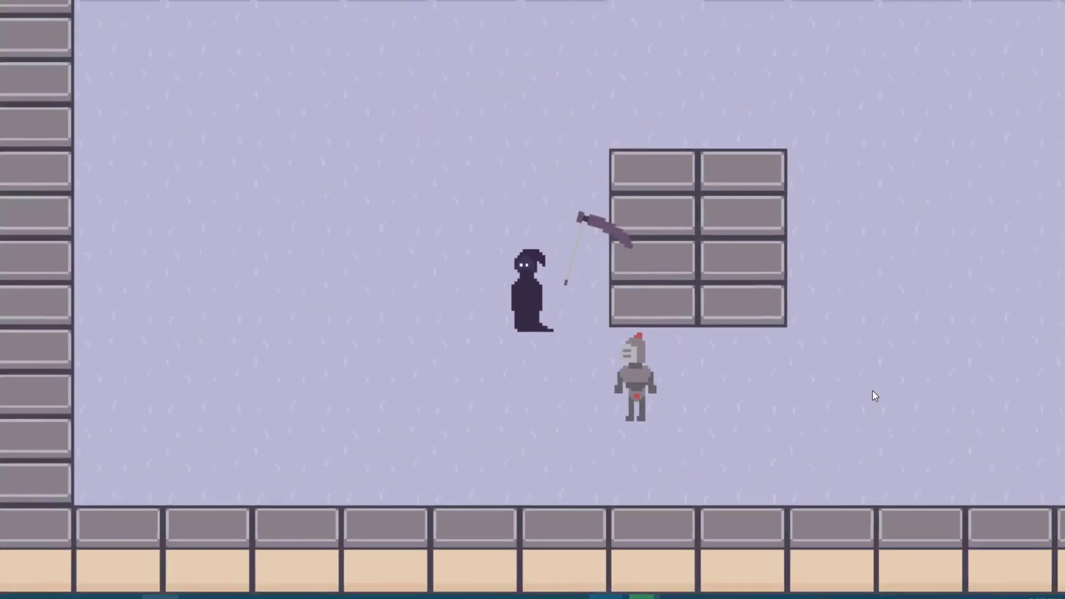
{"action": "key", "text": "Right"}
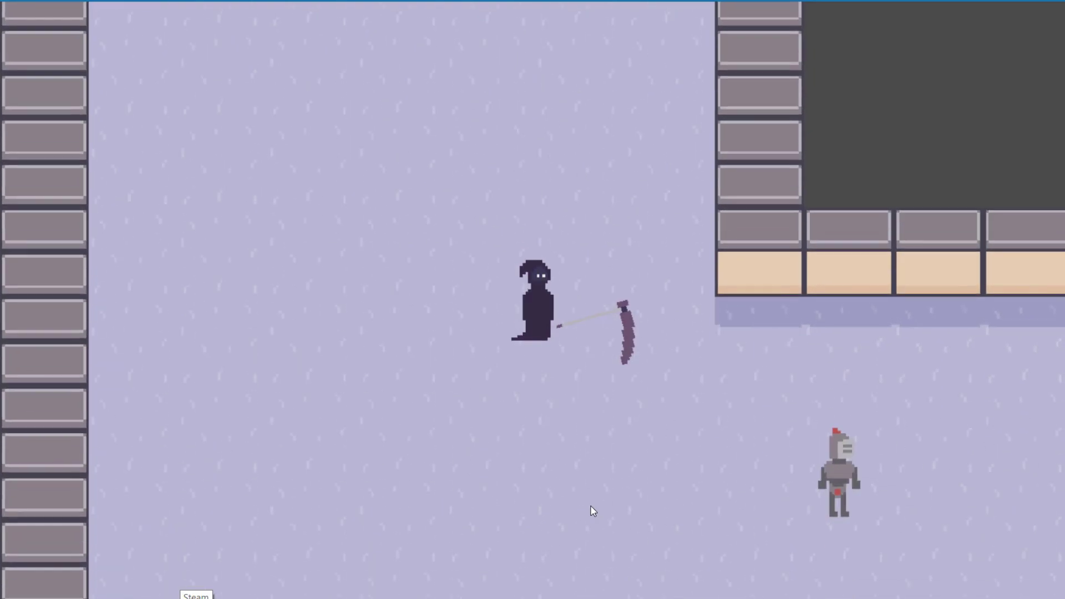
{"action": "key", "text": "Down"}
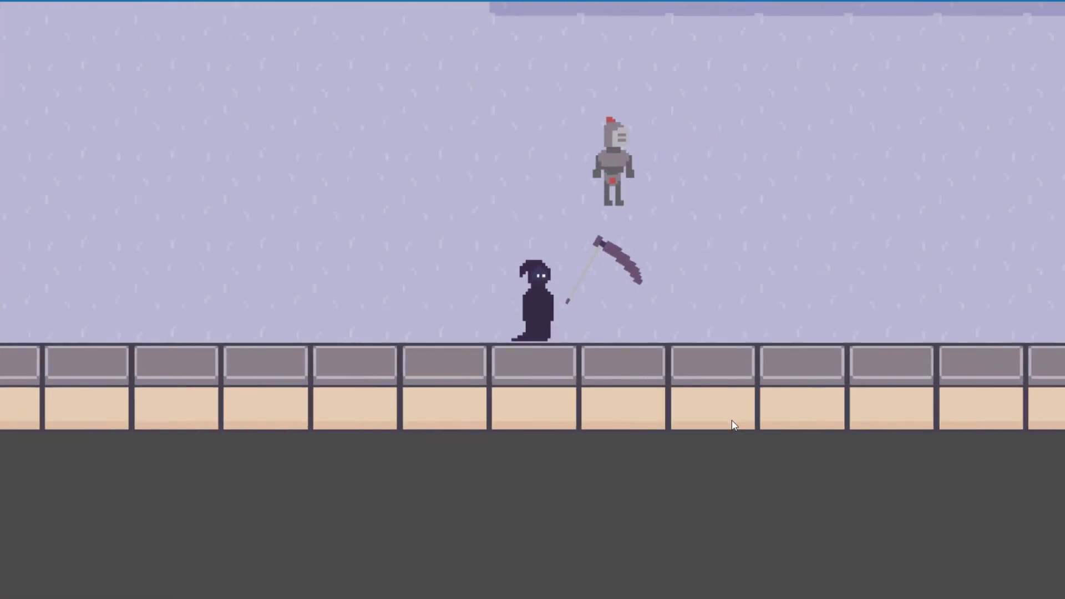
Move the reaper down, left, up and right across the snowy floor as the knight chases
{"action": "key", "text": "Down"}
{"action": "key", "text": "Left"}
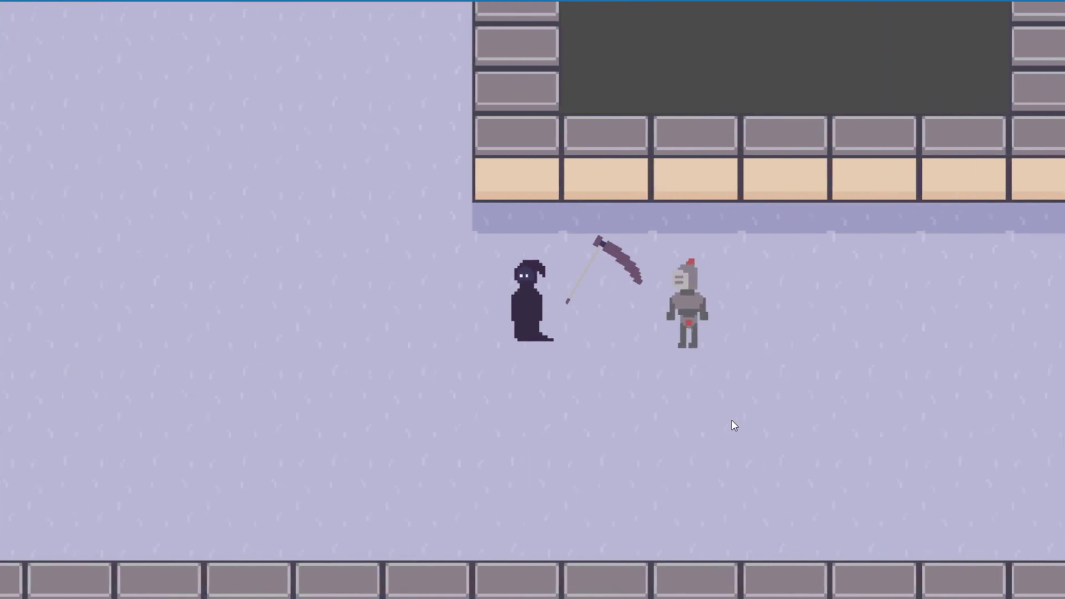
{"action": "key", "text": "Right"}
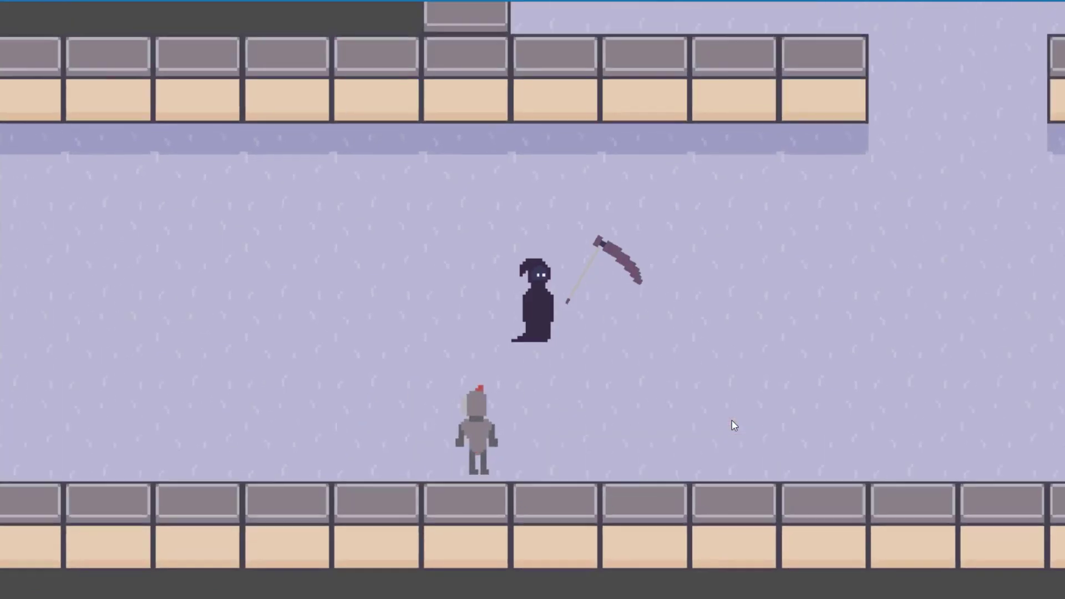
{"action": "key", "text": "Up"}
{"action": "key", "text": "Left"}
{"action": "key", "text": "Down"}
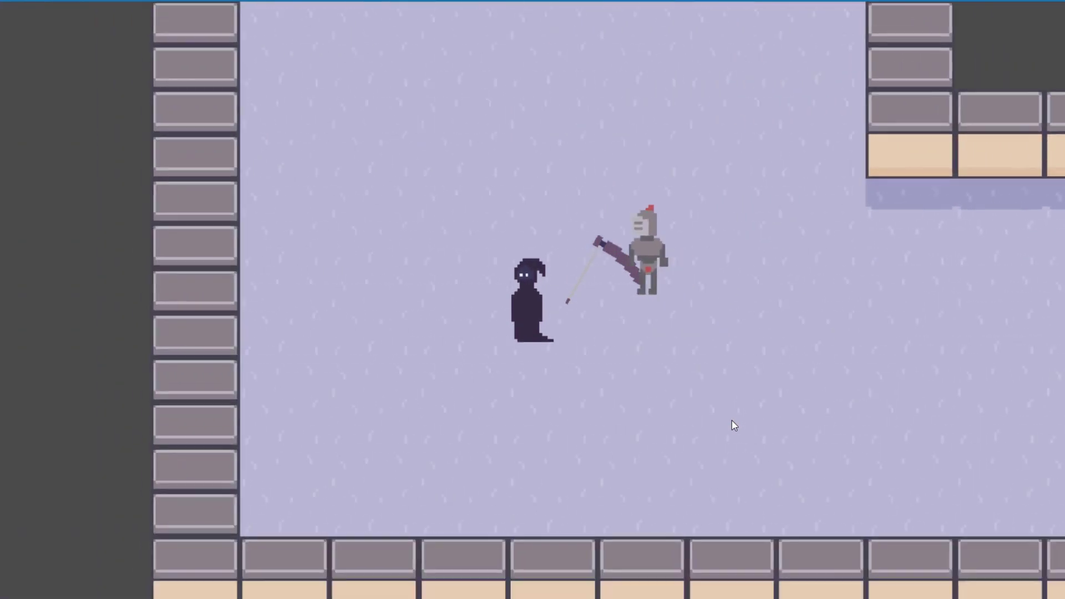
{"action": "key", "text": "Right"}
{"action": "key", "text": "Up"}
{"action": "key", "text": "Left"}
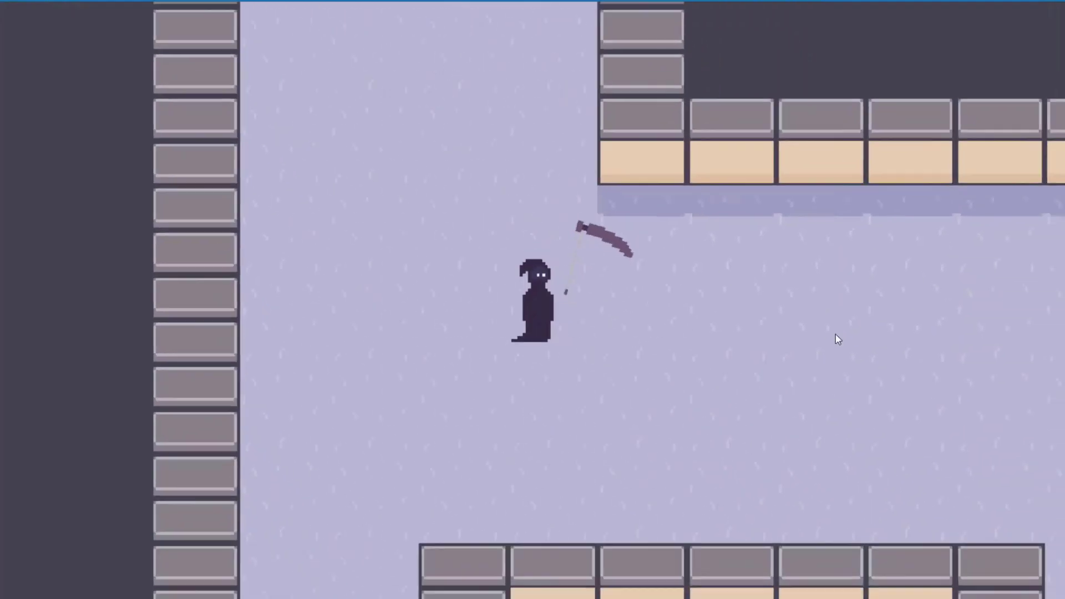
Lead the reaper down and left through the lower corridors into the knight rooms, swinging the scythe once
{"action": "key", "text": "Down"}
{"action": "key", "text": "Right"}
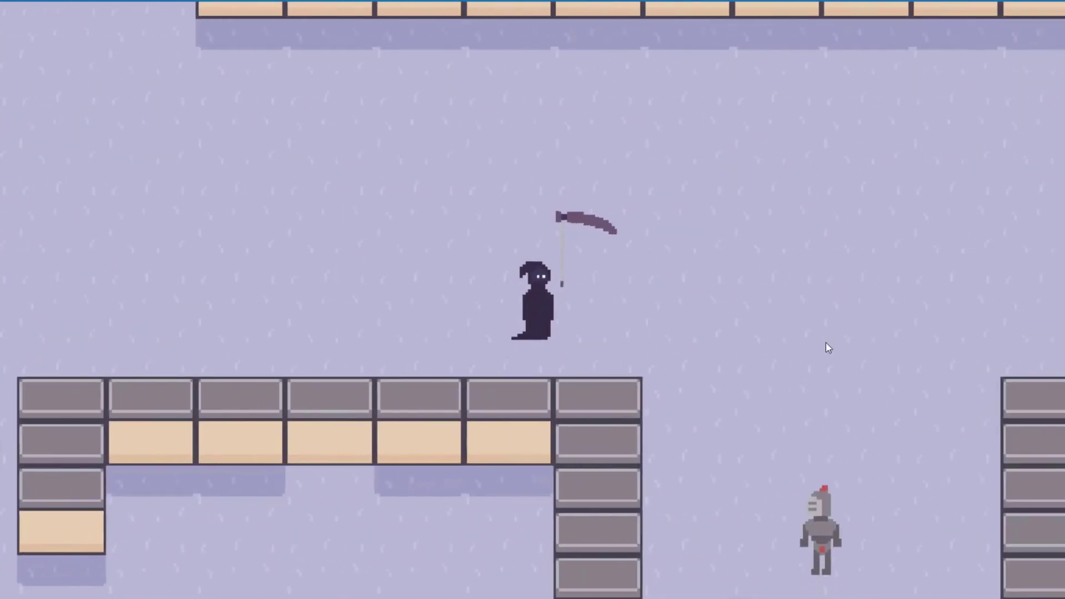
{"action": "left_click", "coordinate": [794, 388]}
{"action": "key", "text": "Down"}
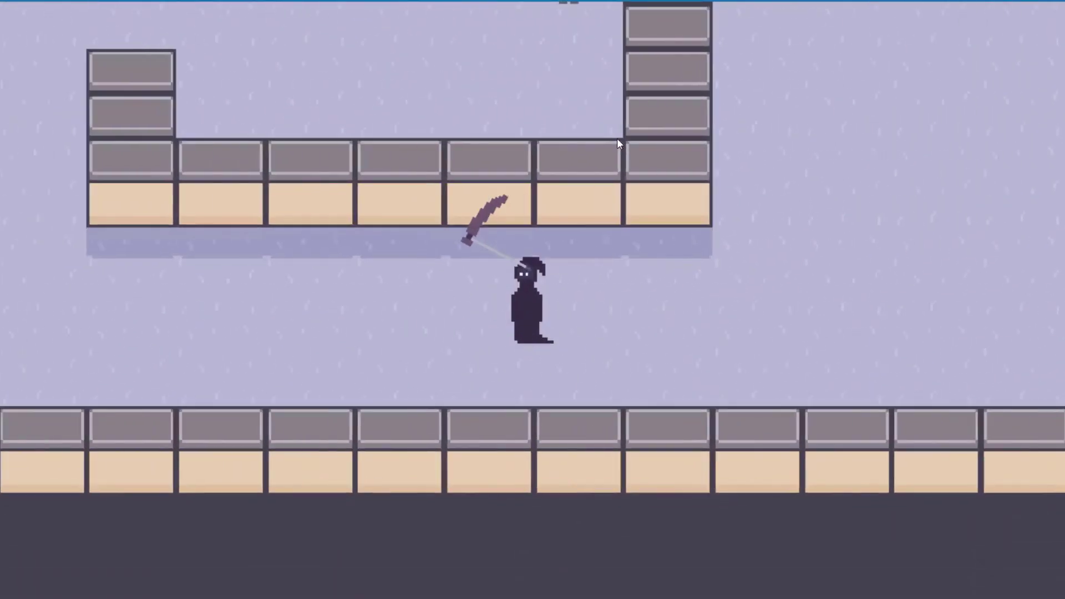
{"action": "key", "text": "Left"}
{"action": "key", "text": "Down"}
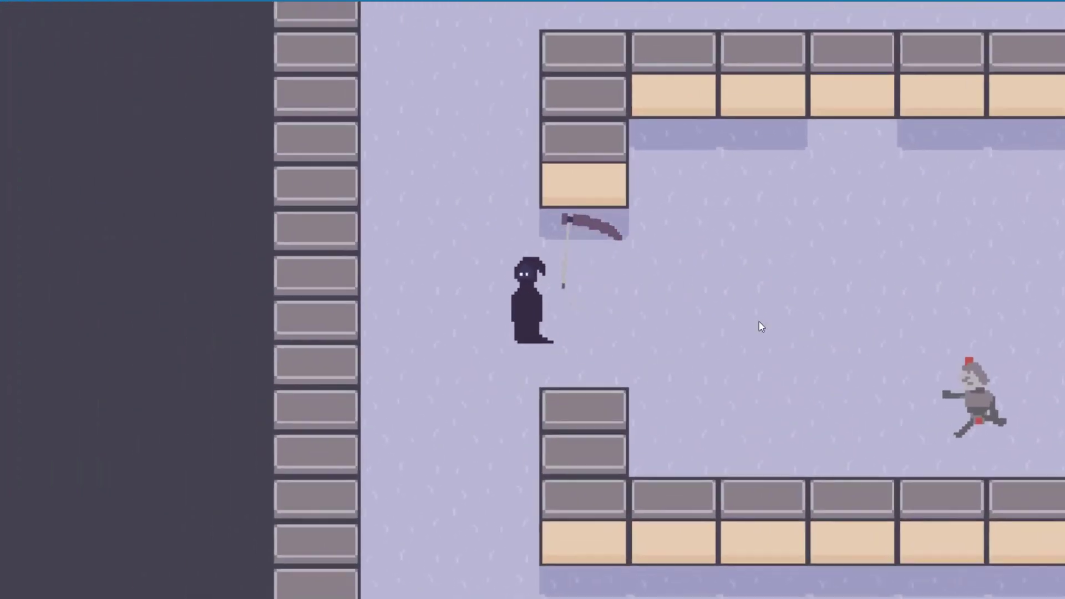
{"action": "key", "text": "Up"}
{"action": "key", "text": "Right"}
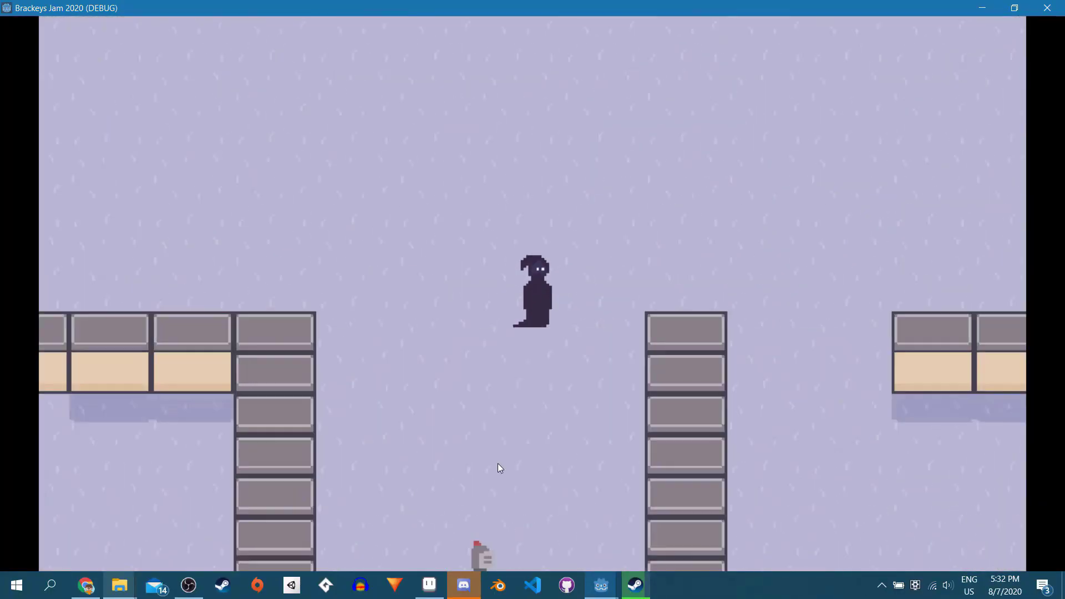
Quit the game with F8, zoom out over Level4, and select the Knight in Knight 2 Container
{"action": "key", "text": "F8"}
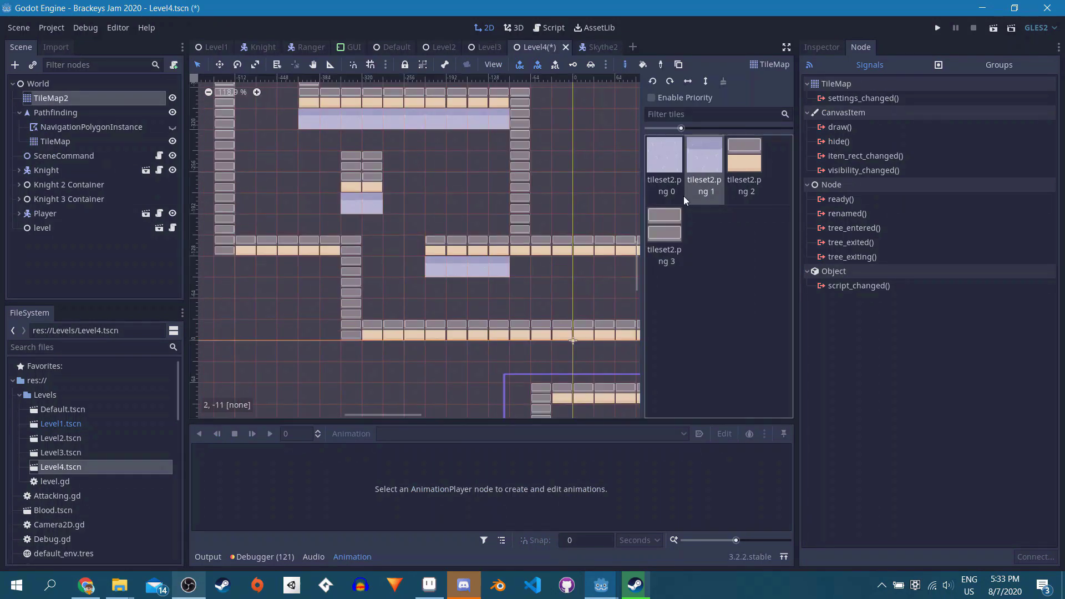
{"action": "scroll", "coordinate": [422, 200], "scroll_direction": "down", "scroll_amount": 2}
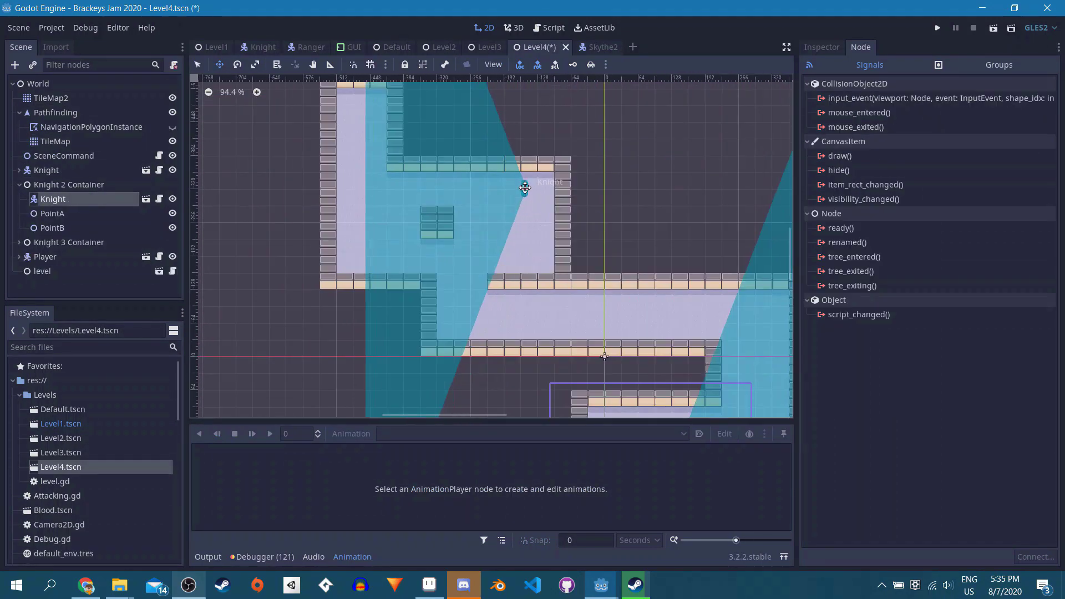
{"action": "left_click", "coordinate": [464, 254]}
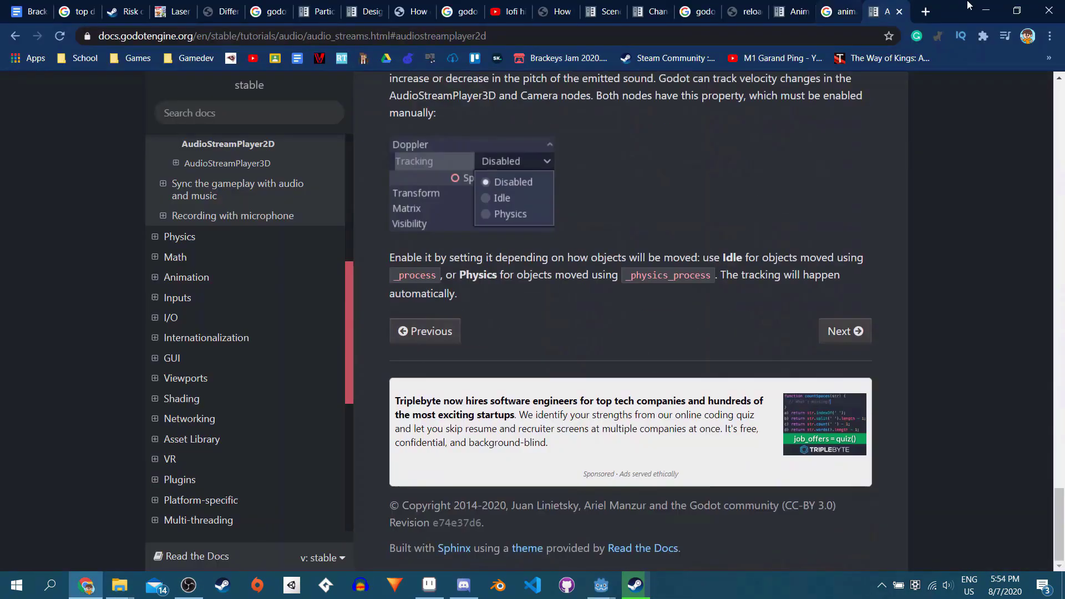
Minimize Chrome to bring the Godot window back into view
{"action": "left_click", "coordinate": [986, 10]}
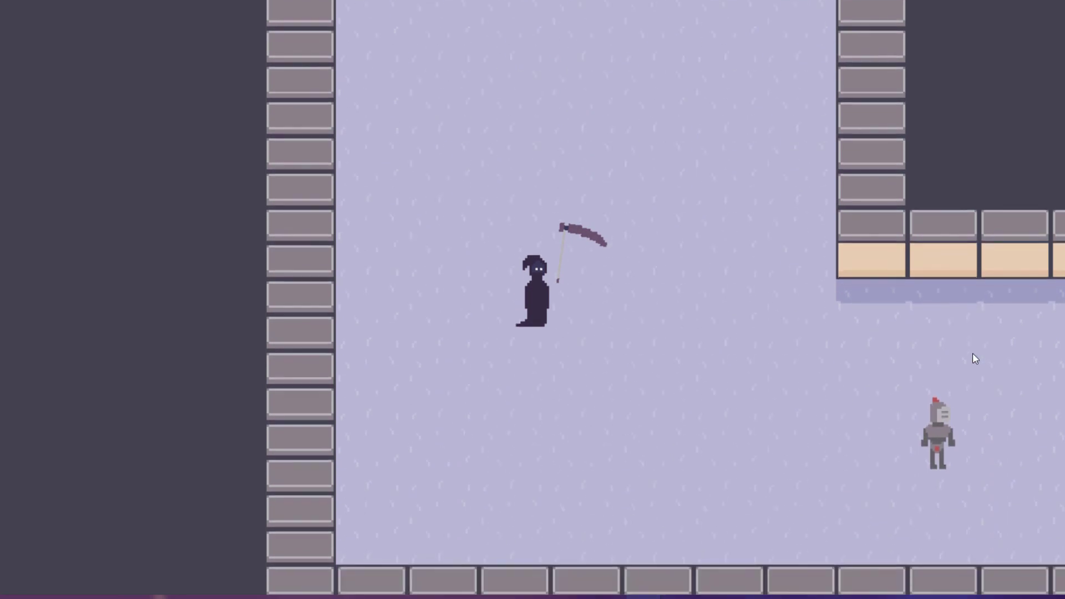
Move the reaper down and right, slashing the first knight, then head up and right
{"action": "key", "text": "a"}
{"action": "key", "text": "d"}
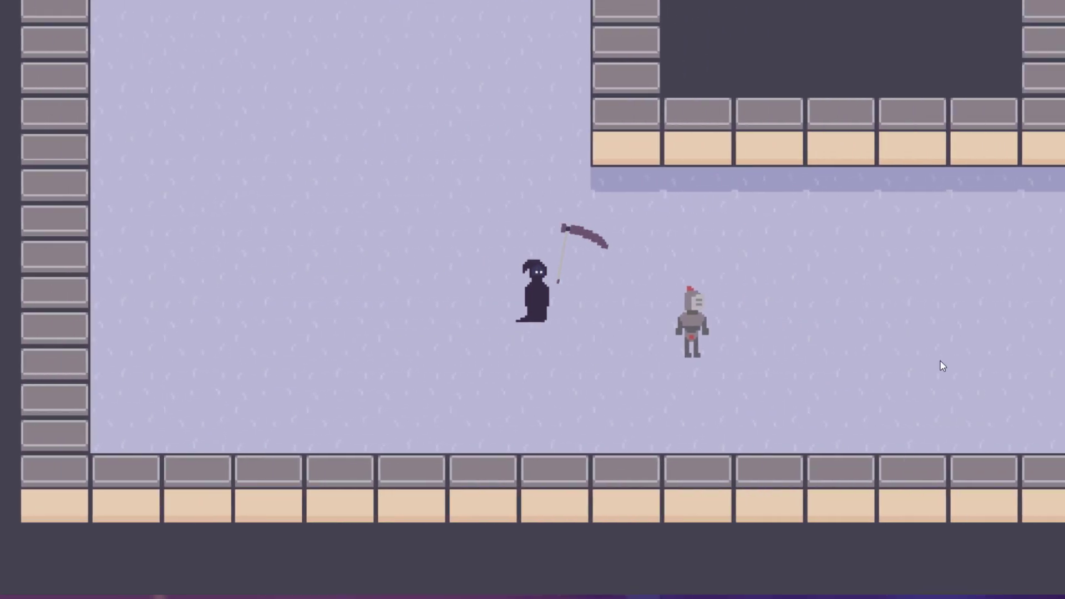
{"action": "left_click", "coordinate": [843, 408]}
{"action": "key", "text": "w"}
{"action": "key", "text": "d"}
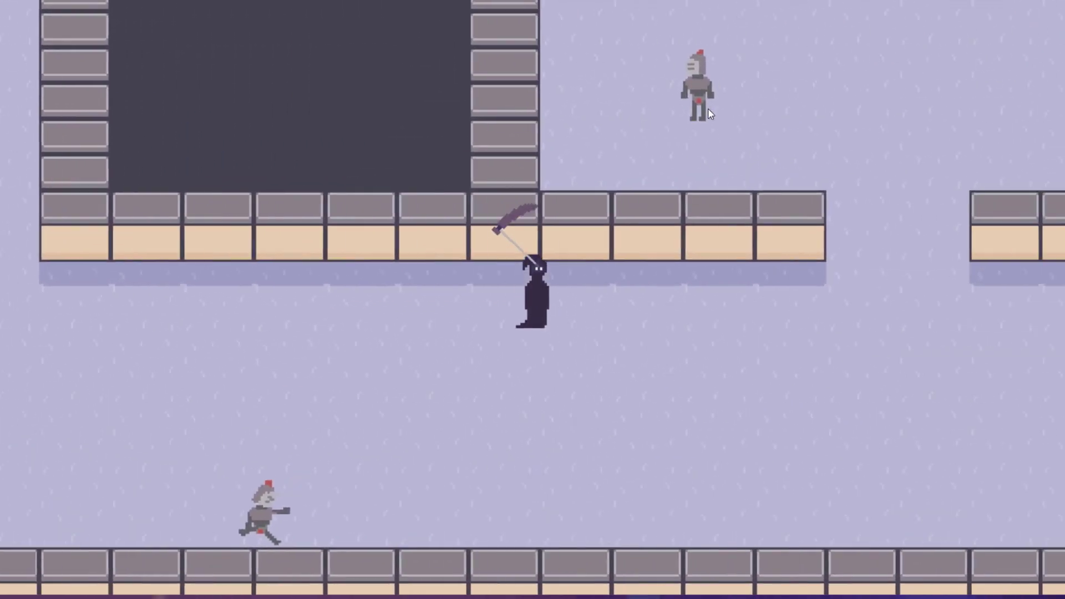
Walk the reaper along the wall into the upper room and slash the knight there
{"action": "key", "text": "d"}
{"action": "key", "text": "w"}
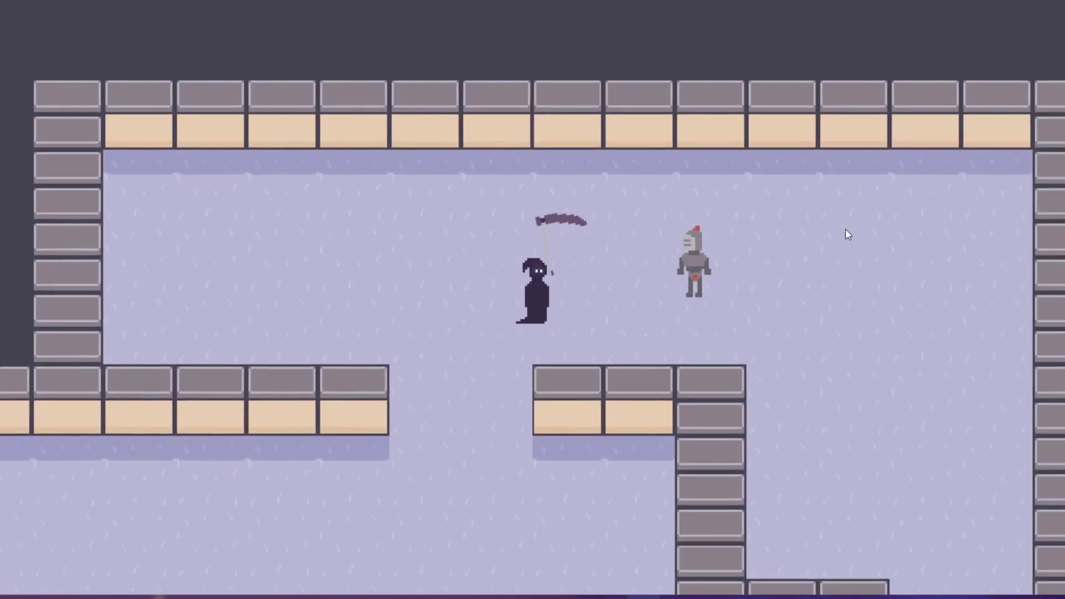
{"action": "key", "text": "d"}
{"action": "left_click", "coordinate": [790, 375]}
{"action": "key", "text": "s"}
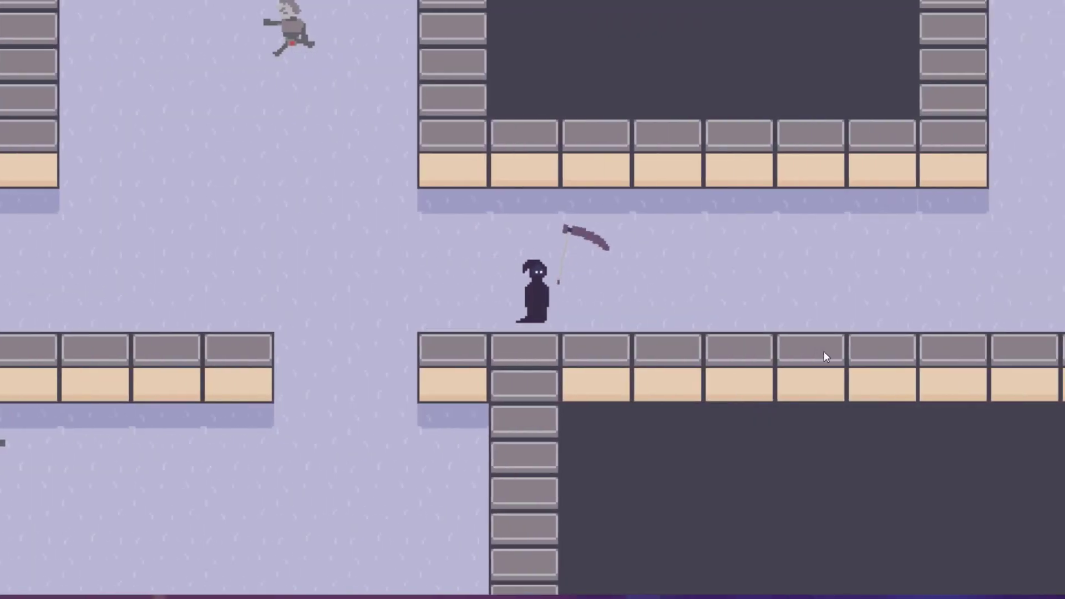
Take the reaper right and up the corridor, then down toward the lower area
{"action": "key", "text": "d"}
{"action": "key", "text": "d"}
{"action": "key", "text": "w"}
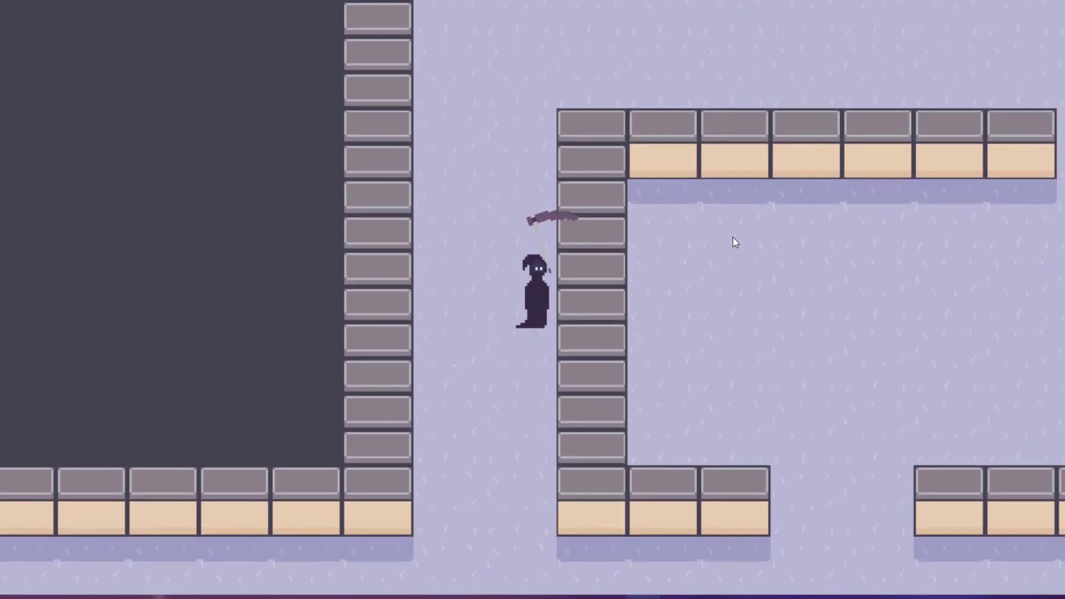
{"action": "key", "text": "w"}
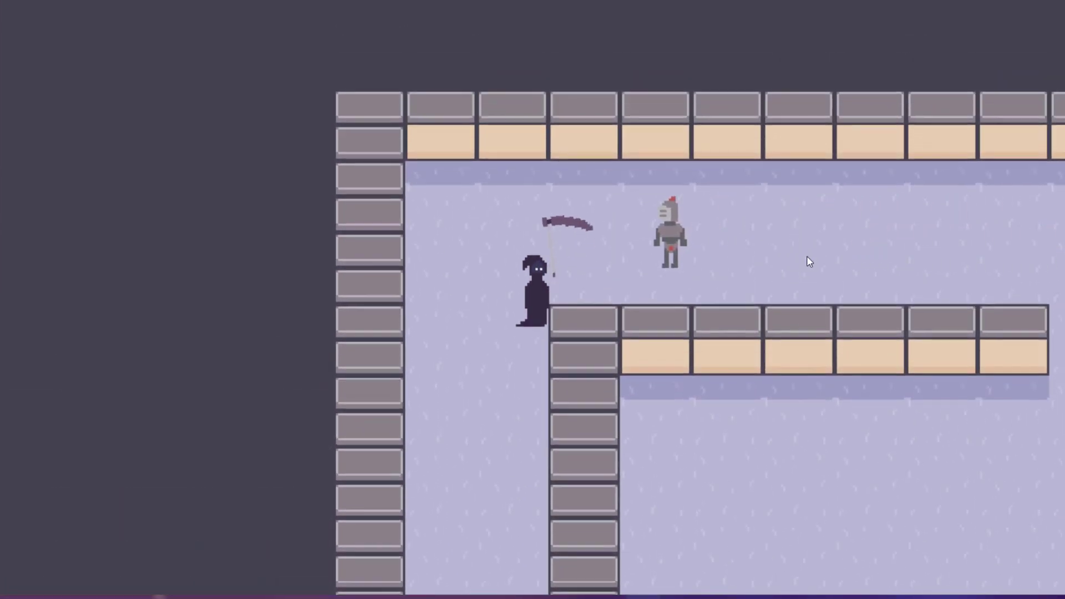
{"action": "key", "text": "d"}
{"action": "key", "text": "s"}
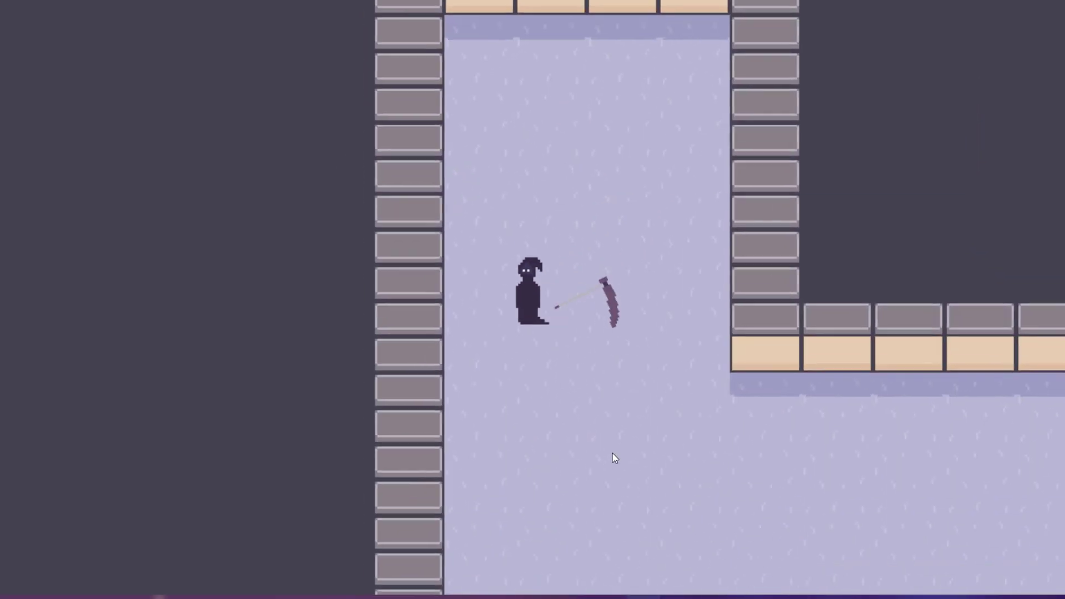